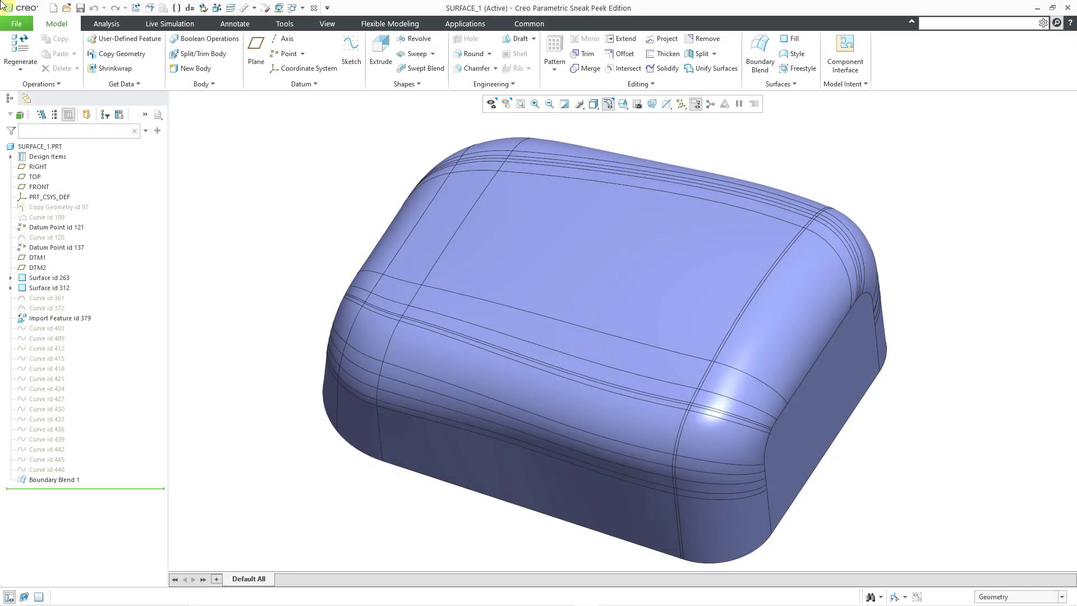
Look over the Editing tool list and the Boundary Blend 1 quilt without changing anything.
left_click(637, 86)
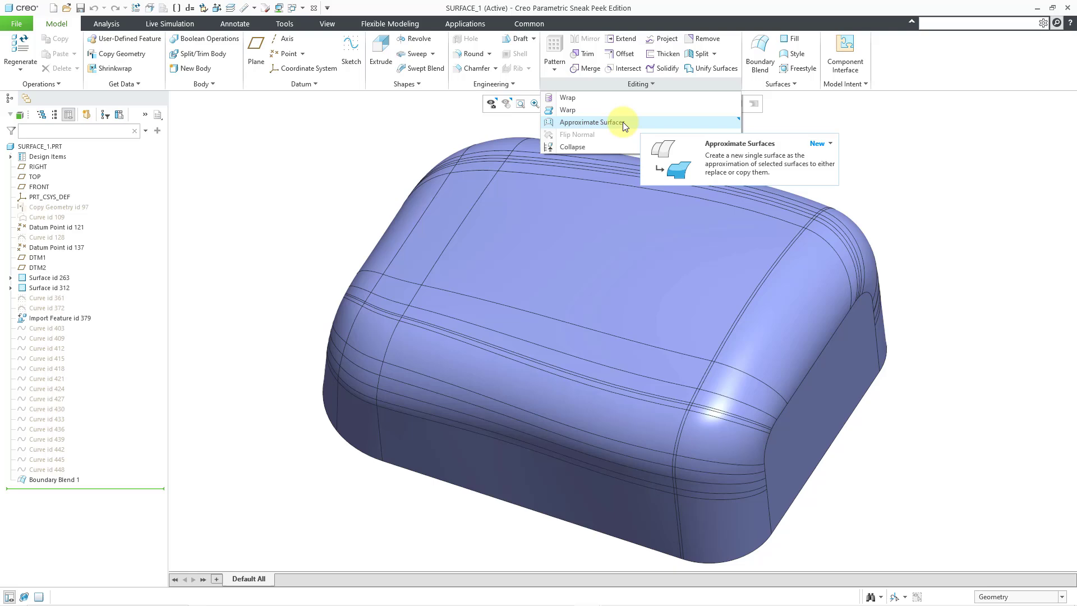
left_click(416, 125)
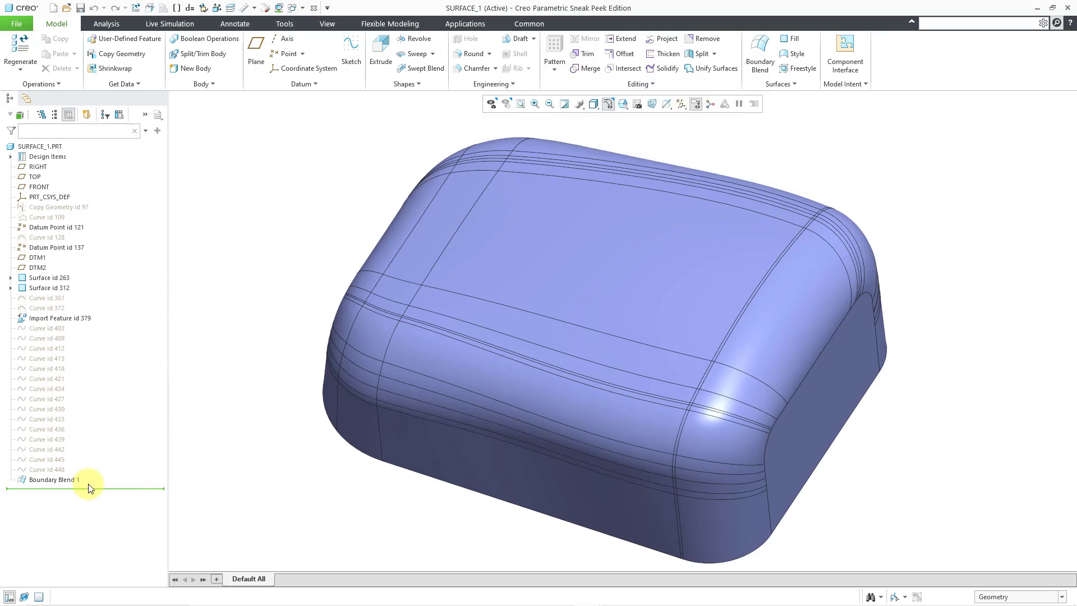
left_click(69, 480)
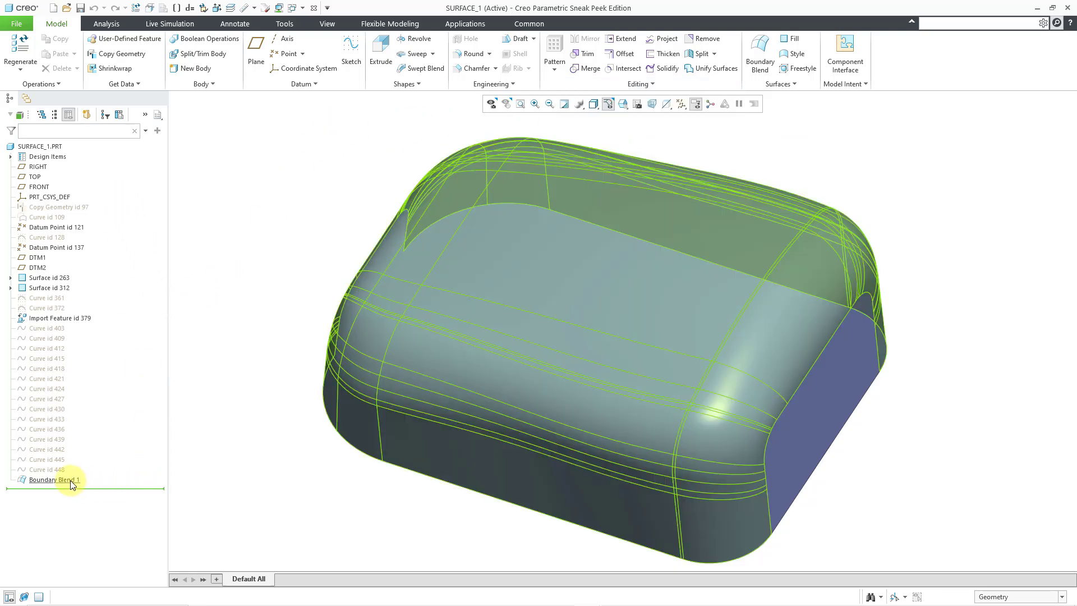
left_click(217, 303)
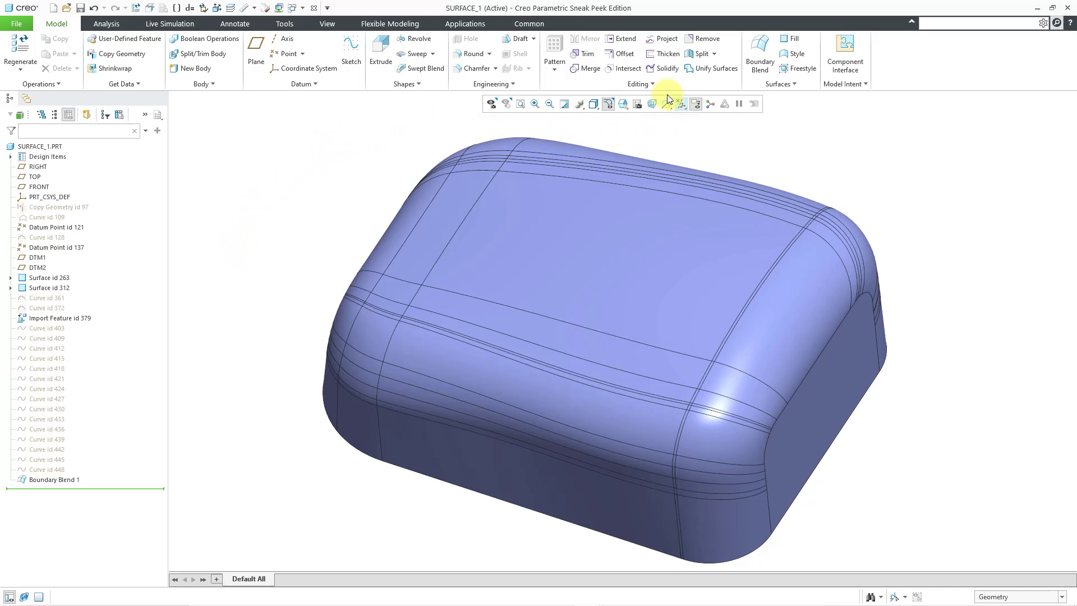
Create Approximate Surfaces 1 from the Boundary Blend 1 quilt.
left_click(647, 86)
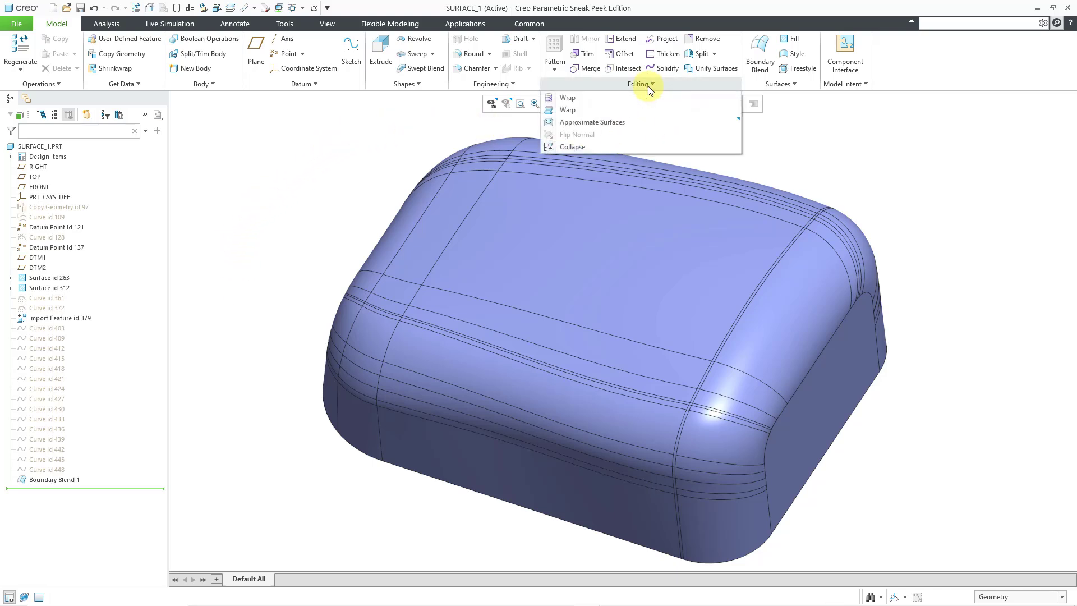
left_click(642, 123)
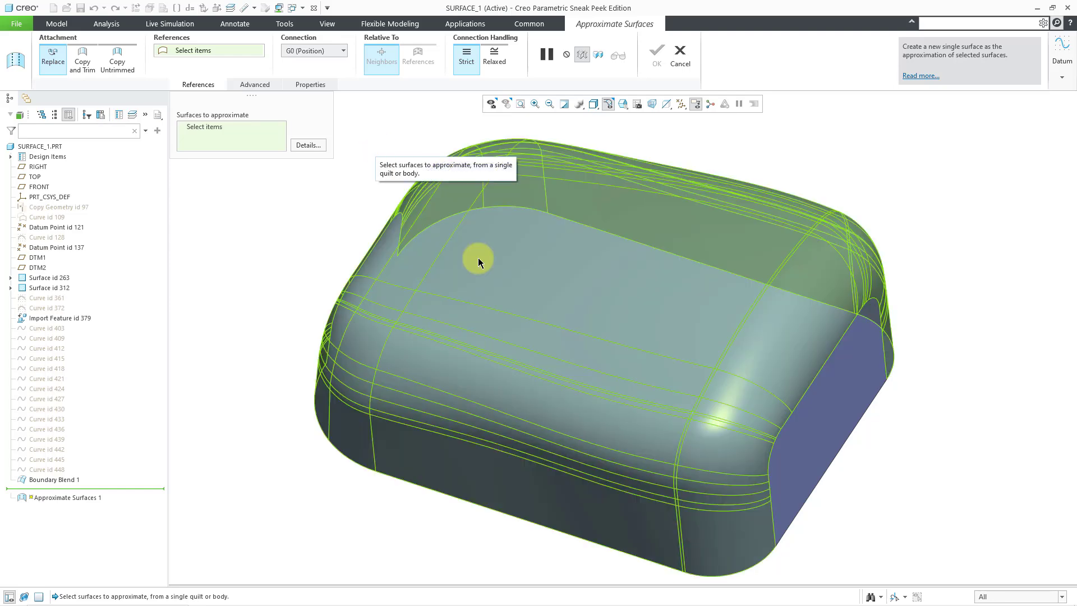
left_click(478, 256)
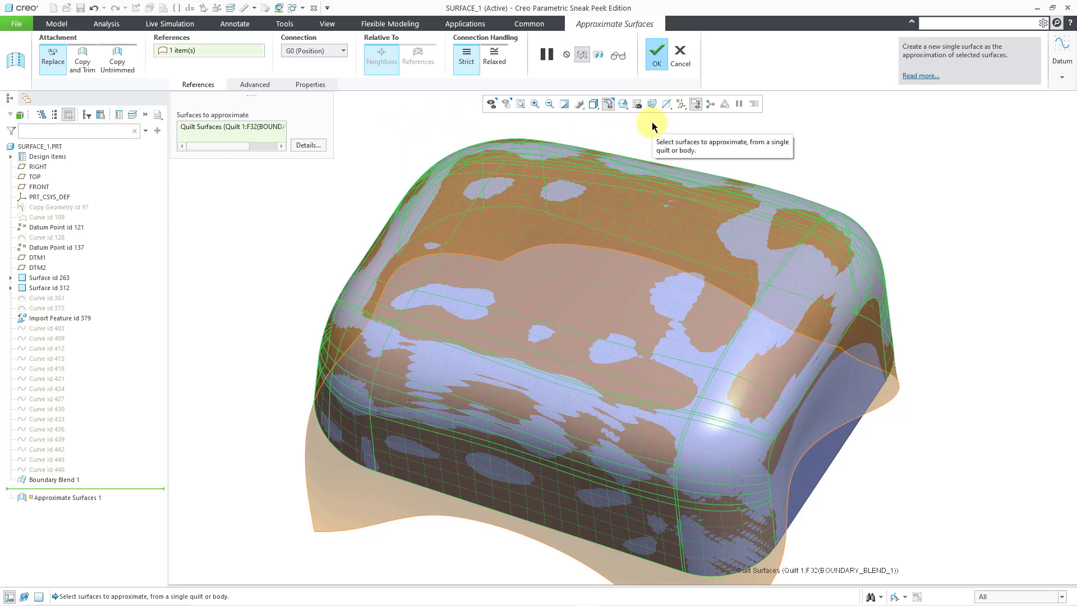
left_click(656, 59)
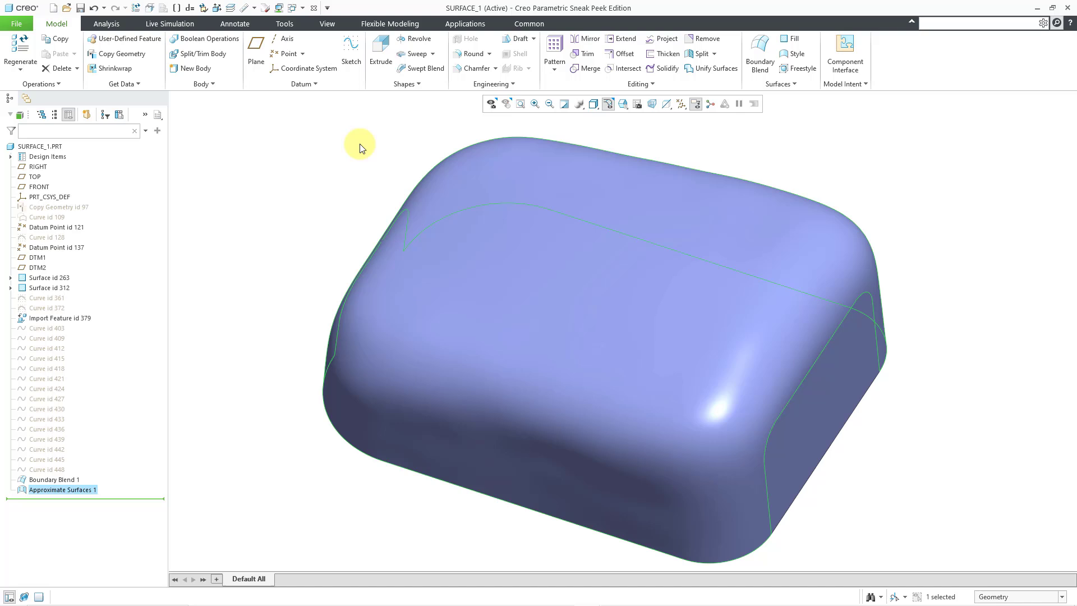
Orbit to inspect the smoothed quilt, then select Approximate Surfaces 1 in the model tree.
left_click(362, 151)
mouse_move(365, 156)
middle_mouse_down()
mouse_move(397, 137)
mouse_move(363, 137)
mouse_move(372, 149)
middle_mouse_up()
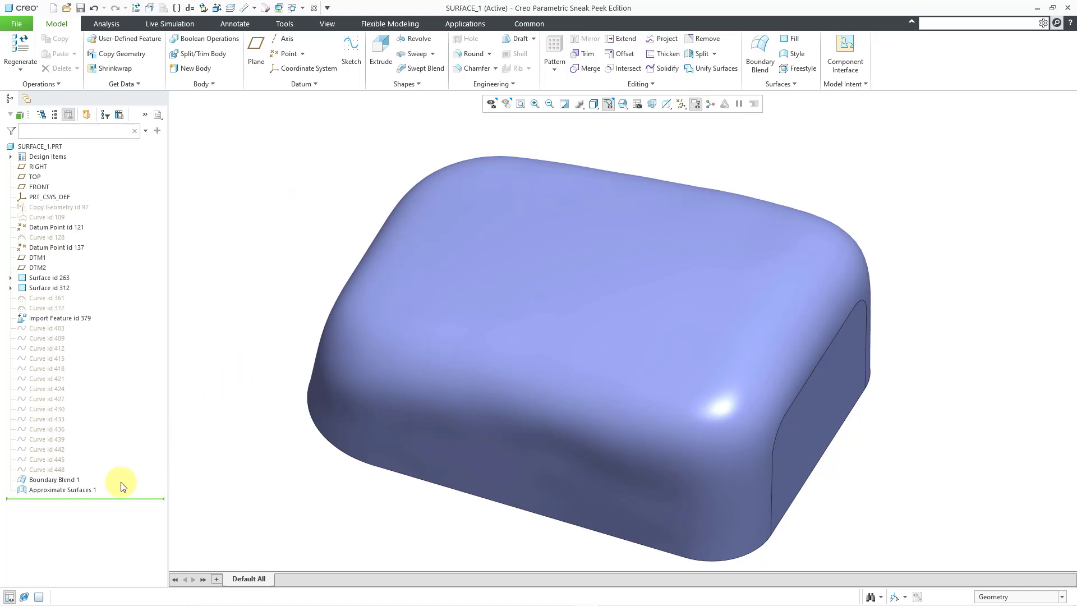
left_click(86, 490)
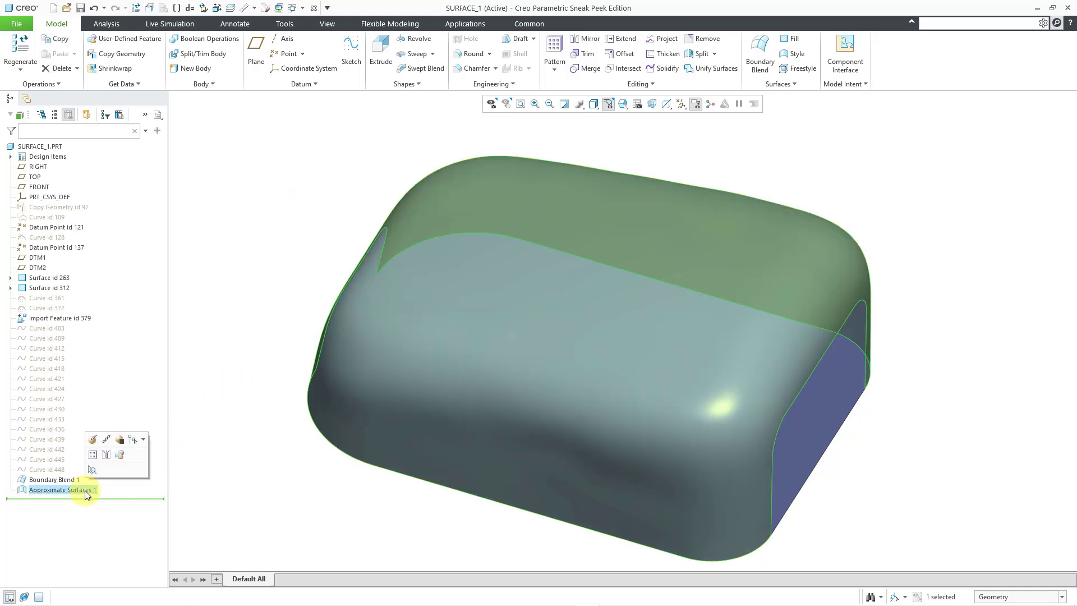
Edit the definition of Approximate Surfaces 1.
left_click(94, 439)
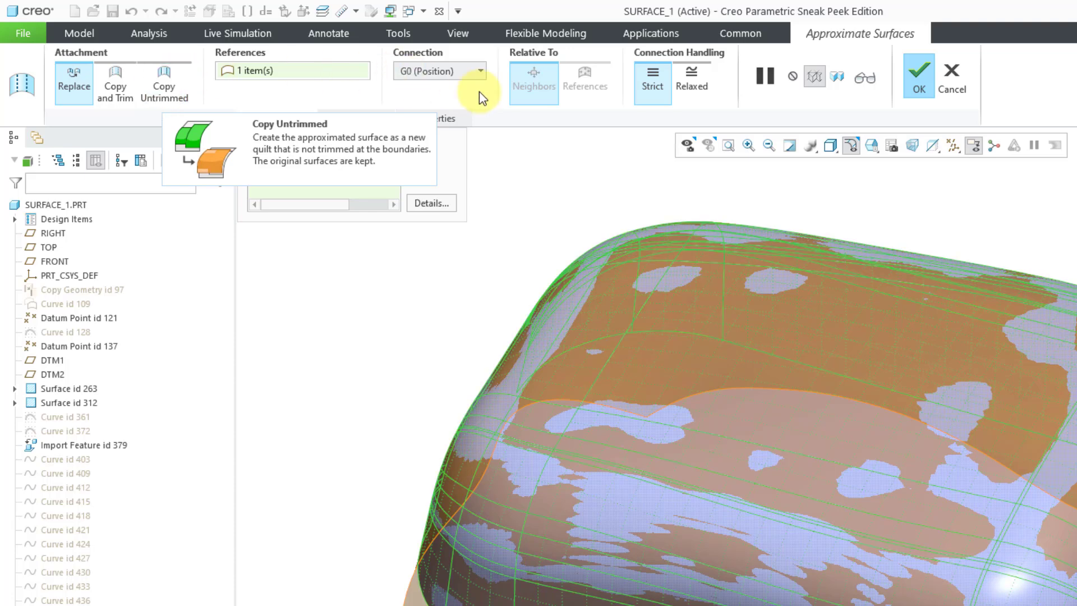
Change the approximation's connection from G0 (Position) to G1 (Tangency).
left_click(468, 75)
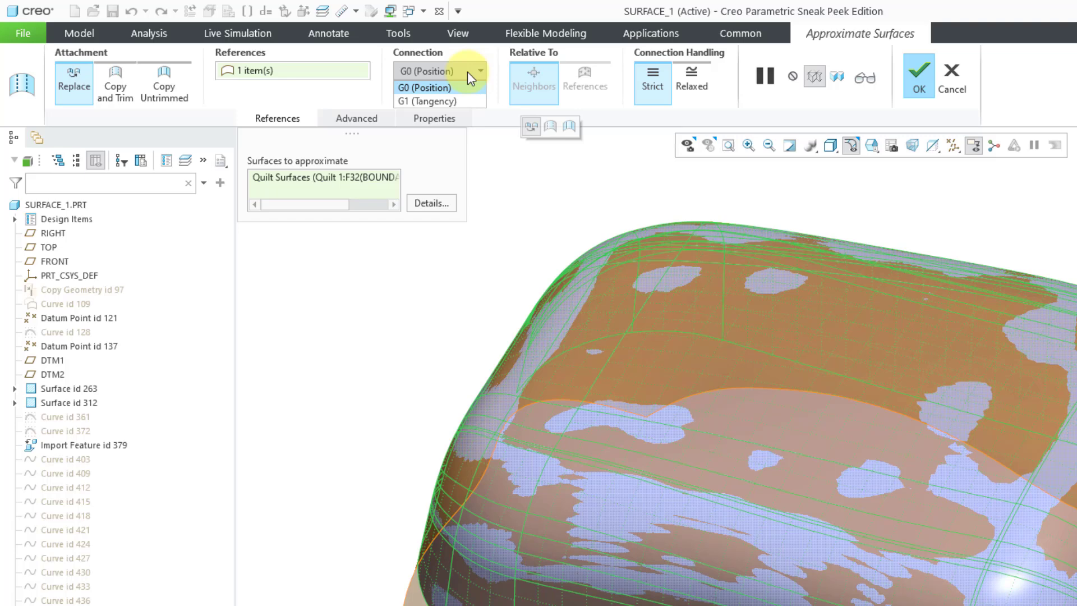
left_click(448, 100)
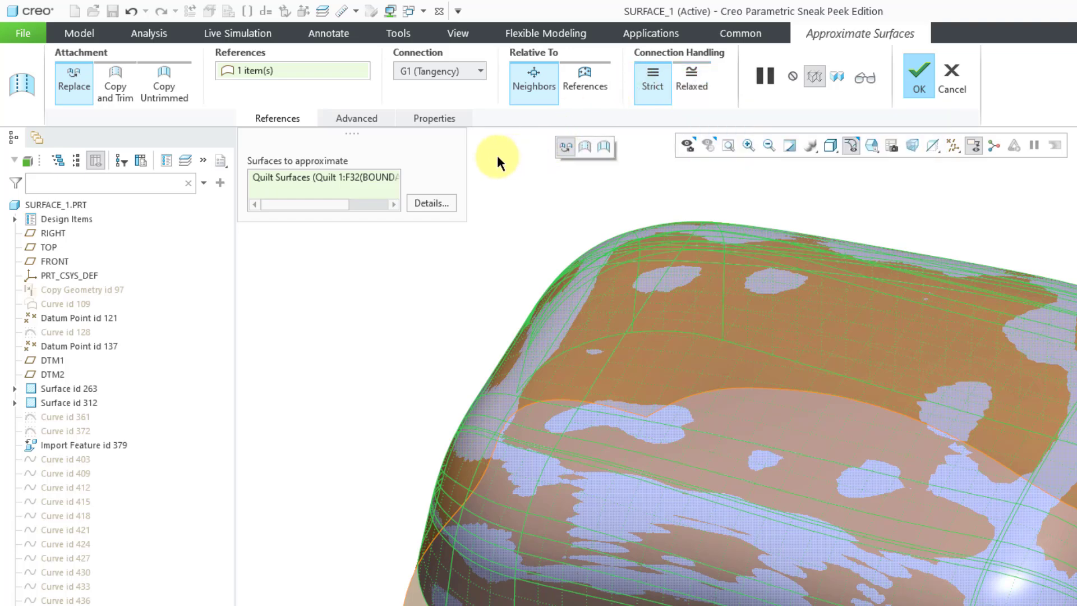
Try Boundaries only, revert to Interior and boundaries, and confirm the redefined approximation.
left_click(362, 119)
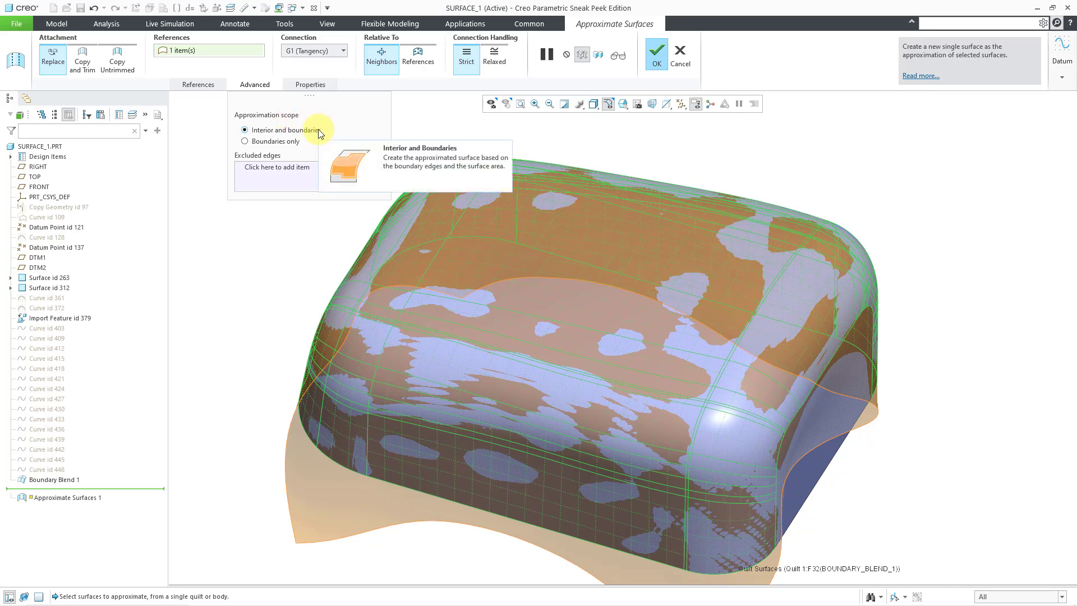
left_click(270, 143)
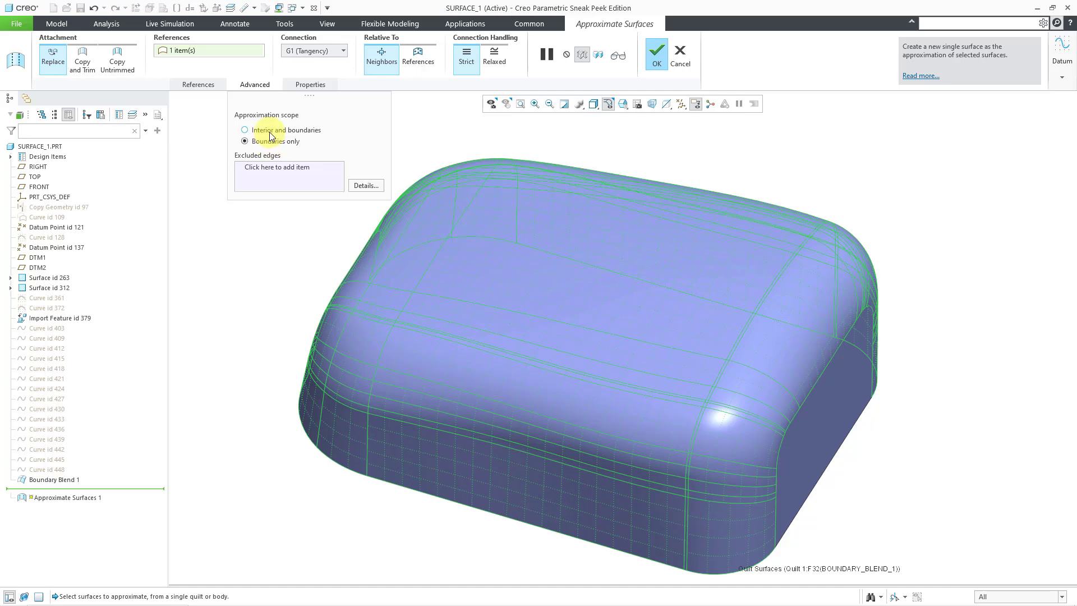
left_click(270, 133)
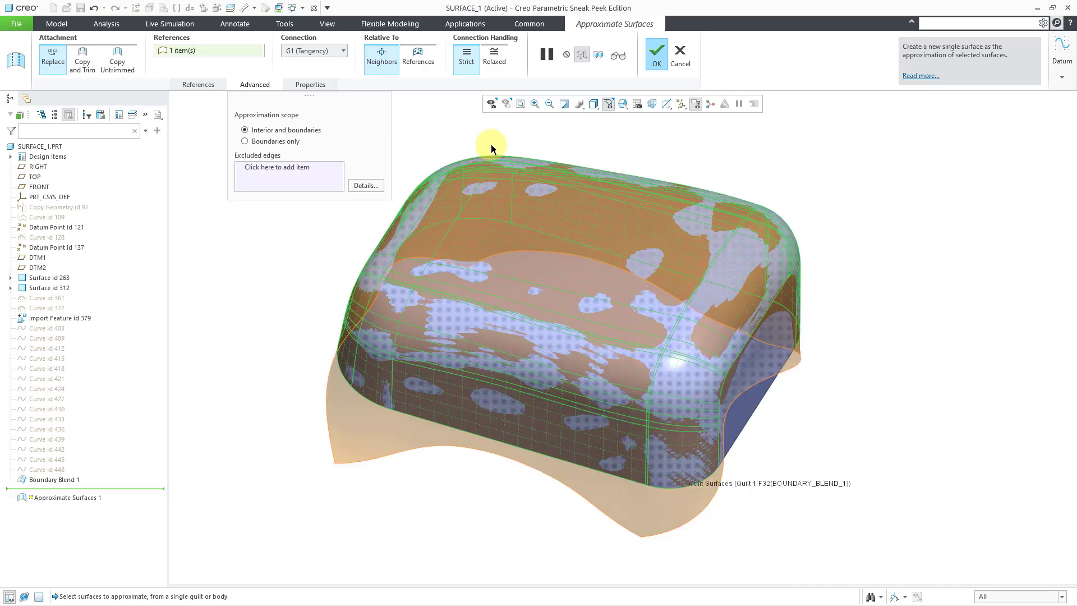
mouse_move(548, 269)
middle_mouse_down()
mouse_move(551, 240)
mouse_move(543, 259)
mouse_move(540, 235)
mouse_move(516, 240)
mouse_move(544, 237)
mouse_move(533, 250)
middle_mouse_up()
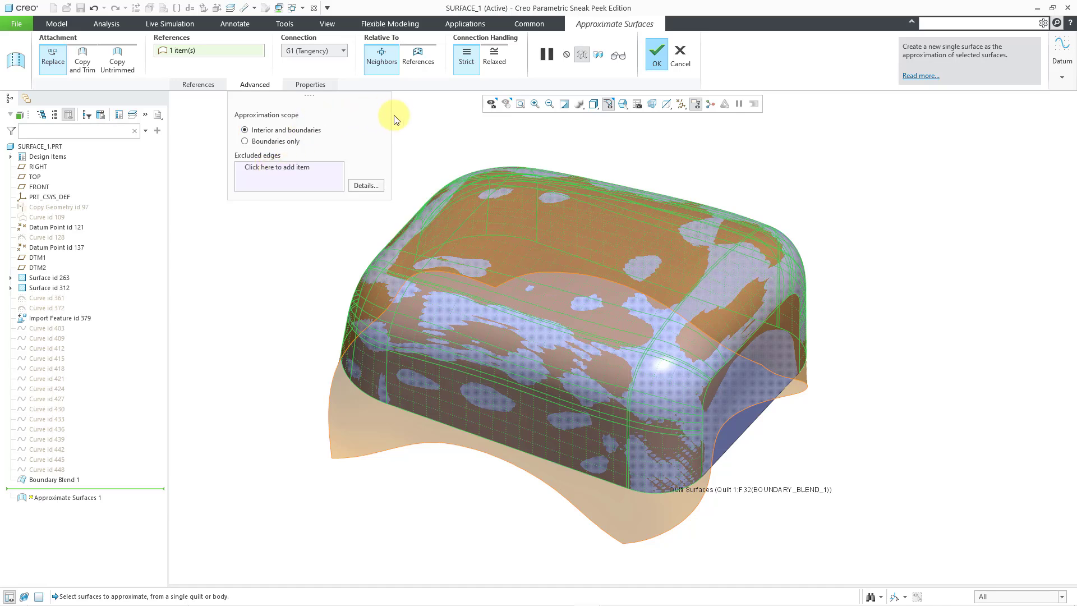
left_click(656, 56)
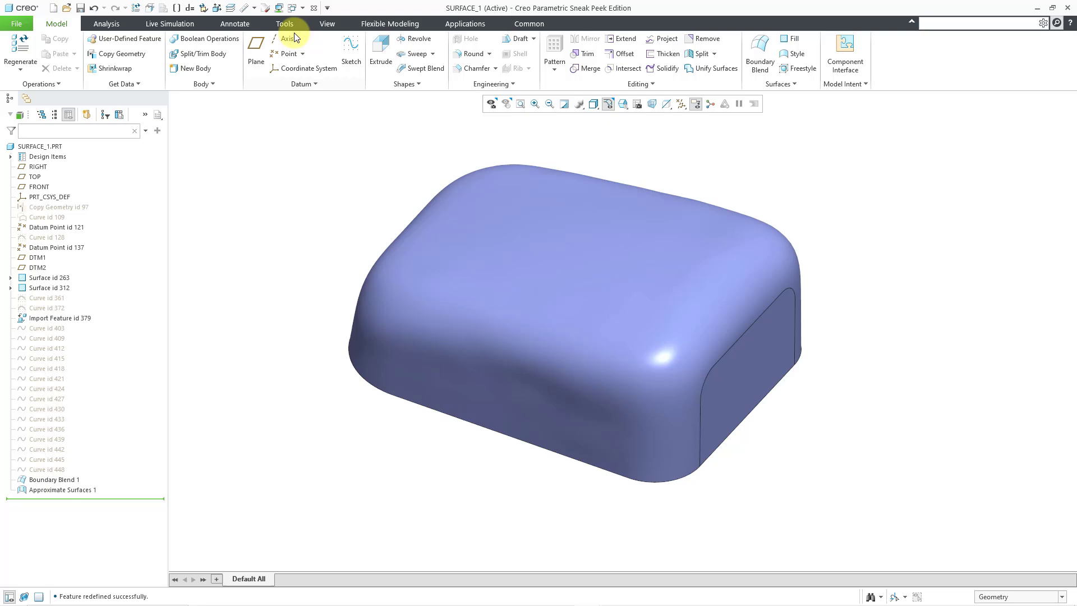
Switch to the CJ_JOYSTICK model and zoom and orbit onto the joystick head.
left_click(296, 10)
left_click(320, 31)
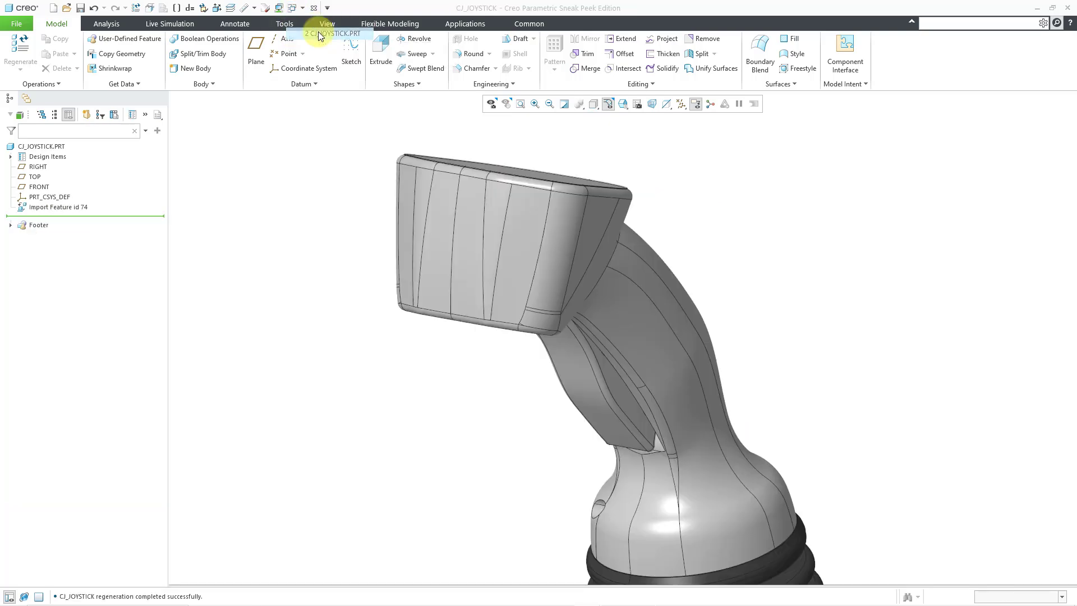
scroll(634, 171, "up", 5)
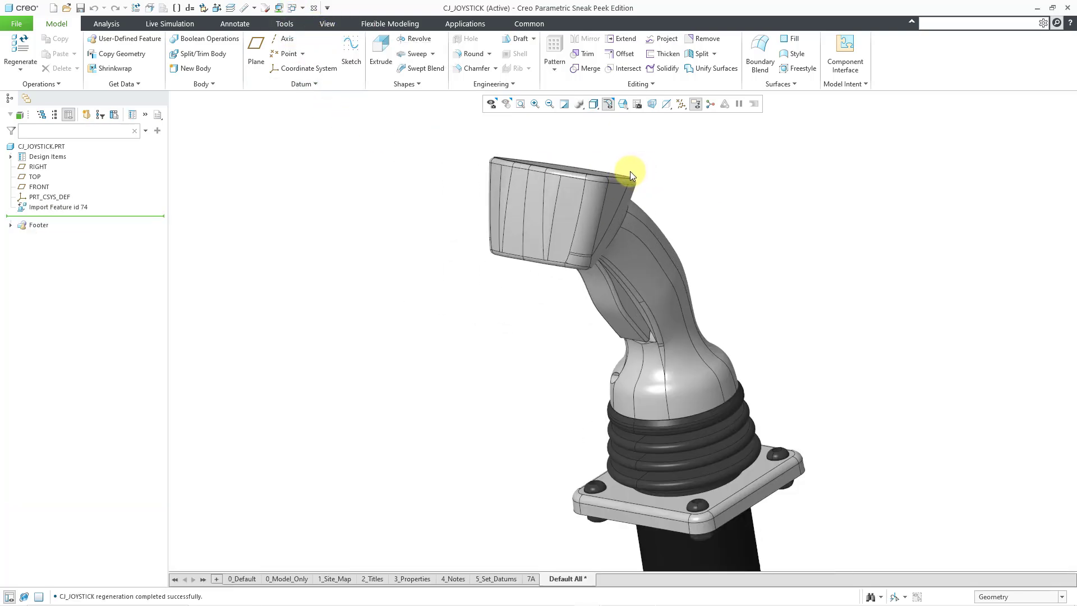
mouse_move(582, 166)
middle_mouse_down()
mouse_move(671, 163)
mouse_move(572, 152)
mouse_move(564, 172)
middle_mouse_up()
scroll(545, 193, "down", 5)
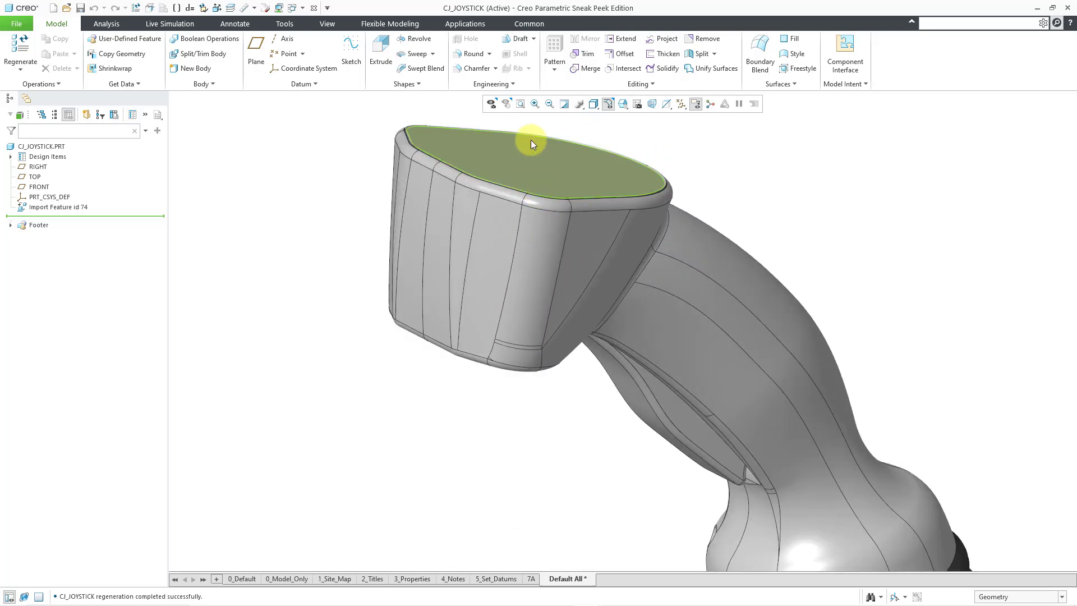
scroll(445, 110, "down", 2)
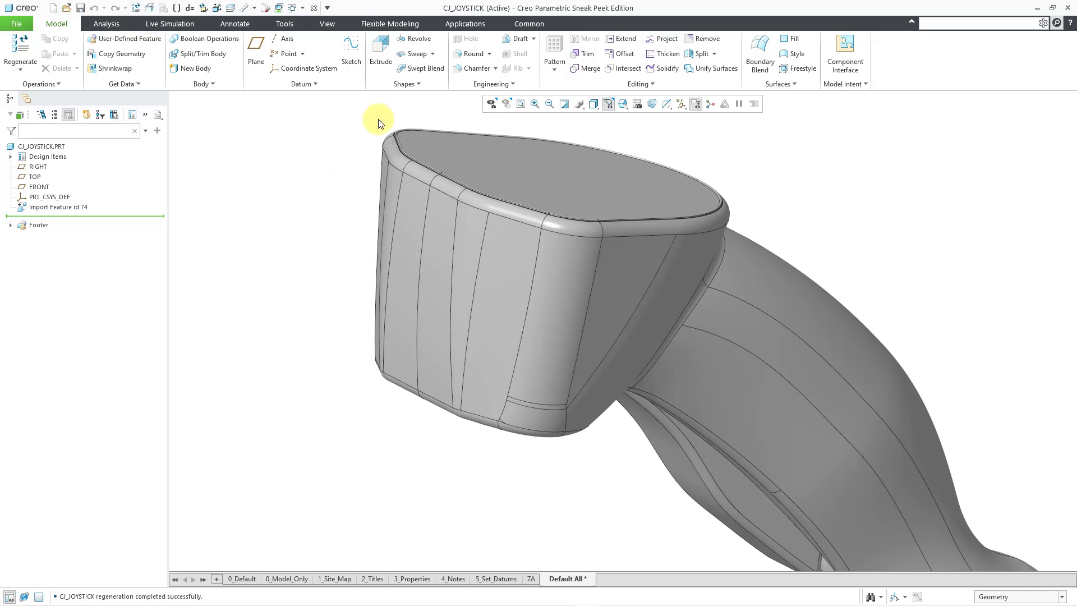
Approximate the head's side quilt as Approximate Surfaces 1, then spin the joystick to its other side.
left_click(638, 84)
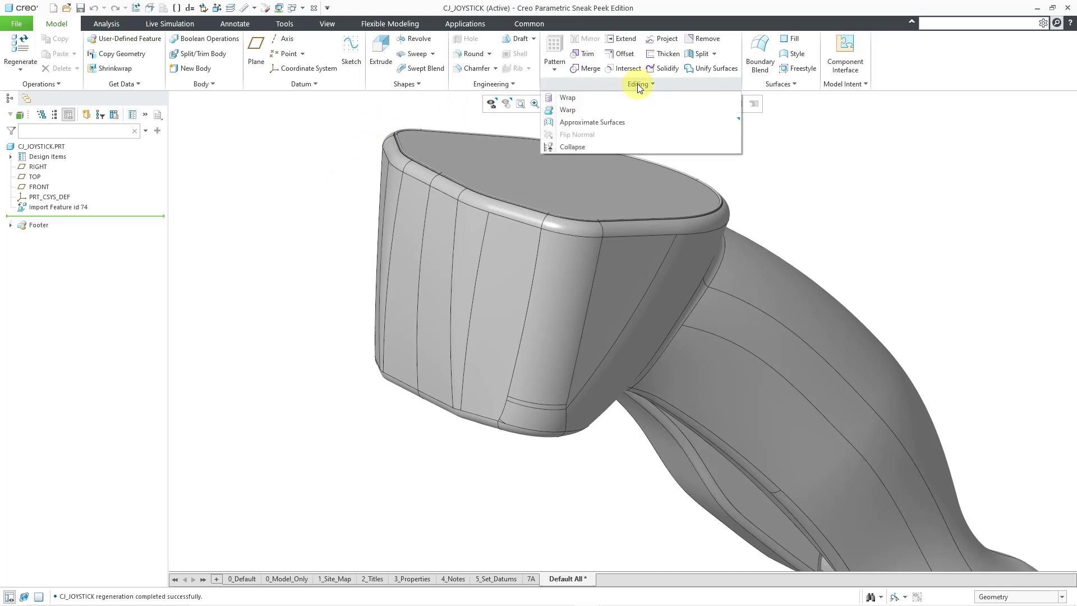
left_click(630, 128)
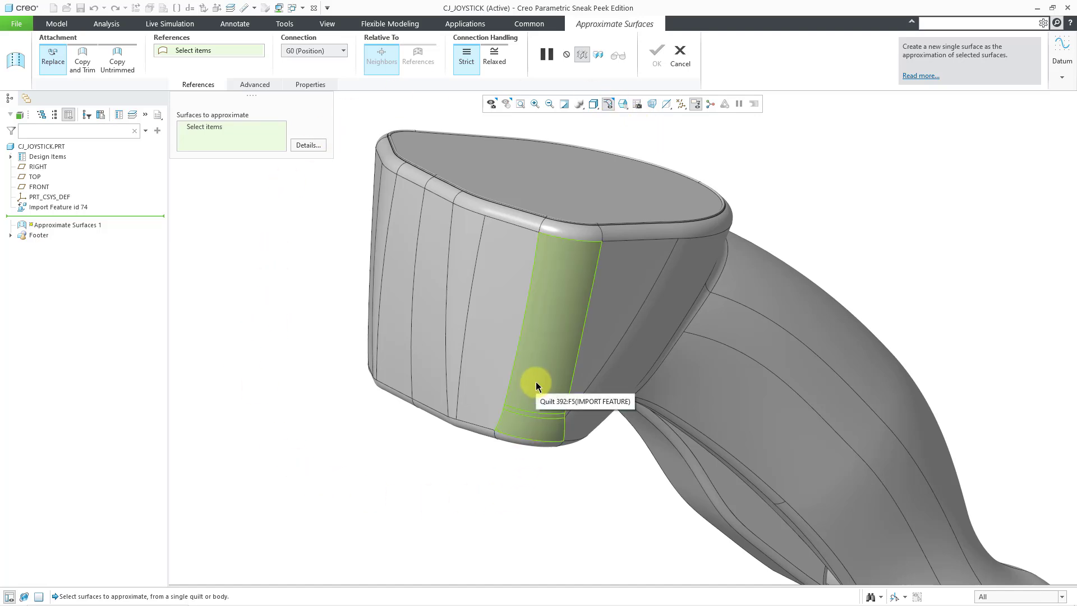
left_click(522, 426)
scroll(513, 446, "up", 3)
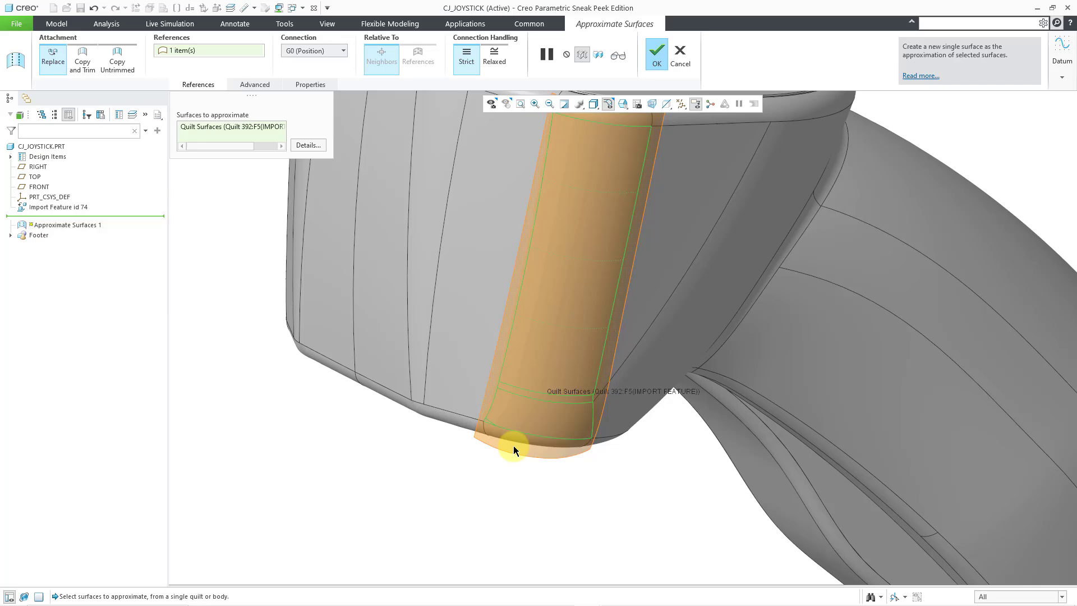
scroll(466, 412, "up", 5)
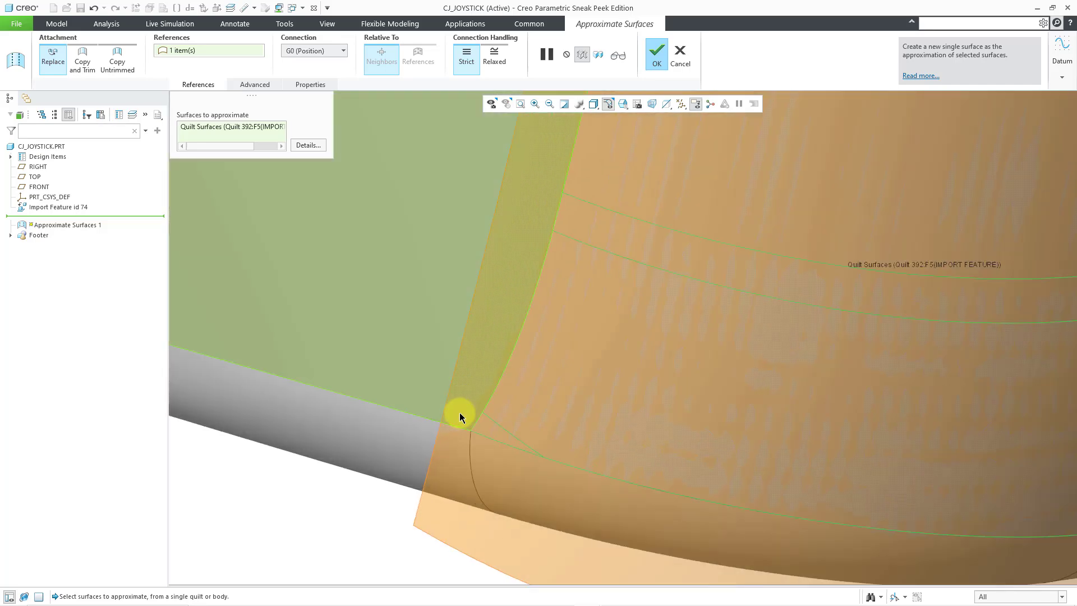
scroll(490, 429, "down", 8)
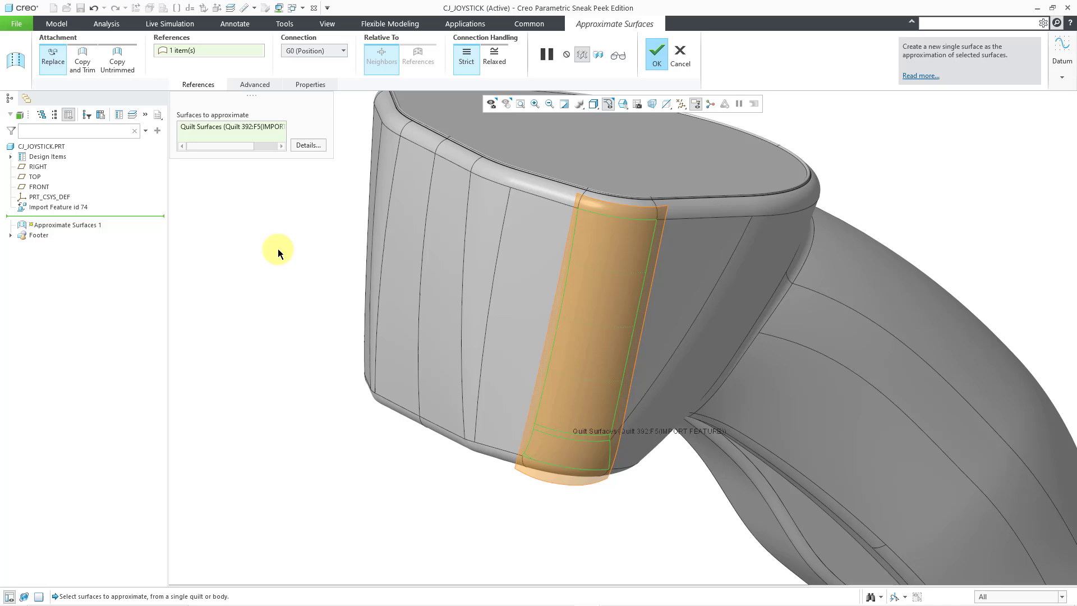
middle_click(278, 248)
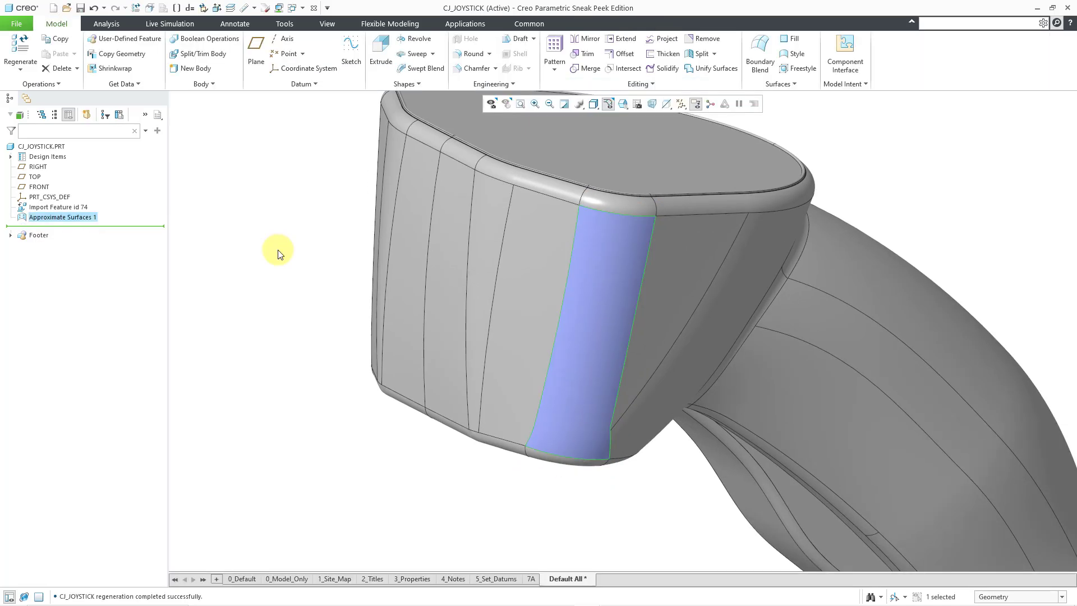
left_click(278, 253)
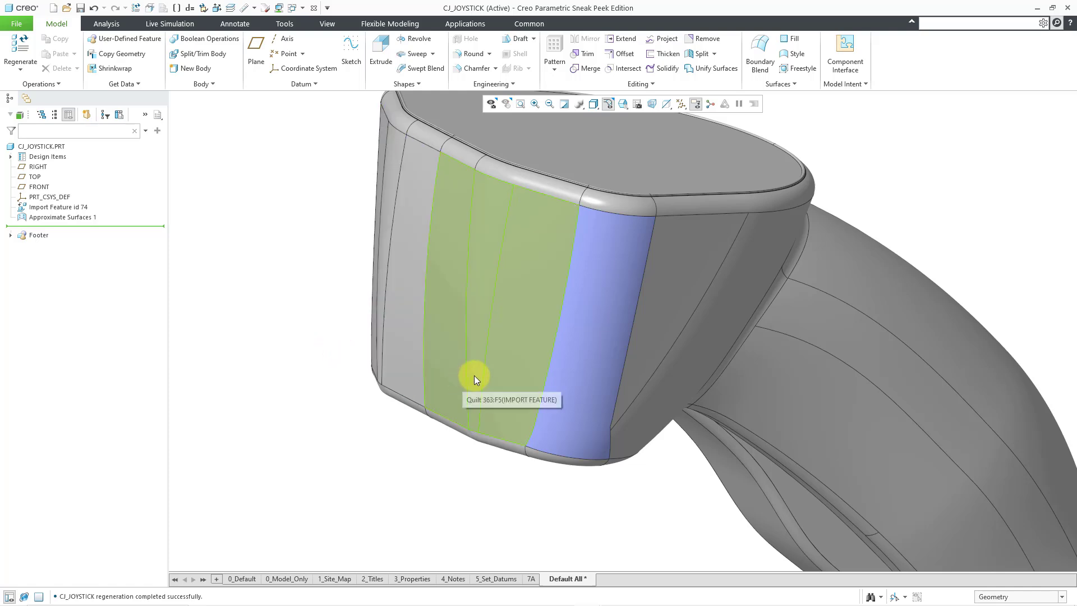
mouse_move(473, 375)
middle_mouse_down()
mouse_move(499, 353)
mouse_move(590, 378)
mouse_move(824, 392)
middle_mouse_up()
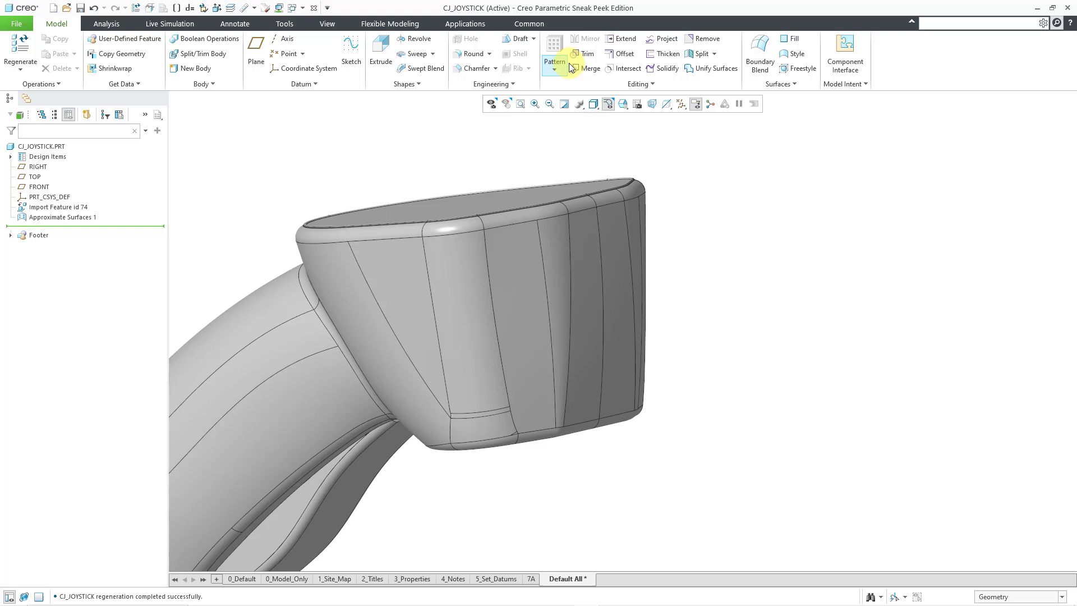
Approximate the patched vertical strip on the head's front face as Approximate Surfaces 2.
left_click(642, 84)
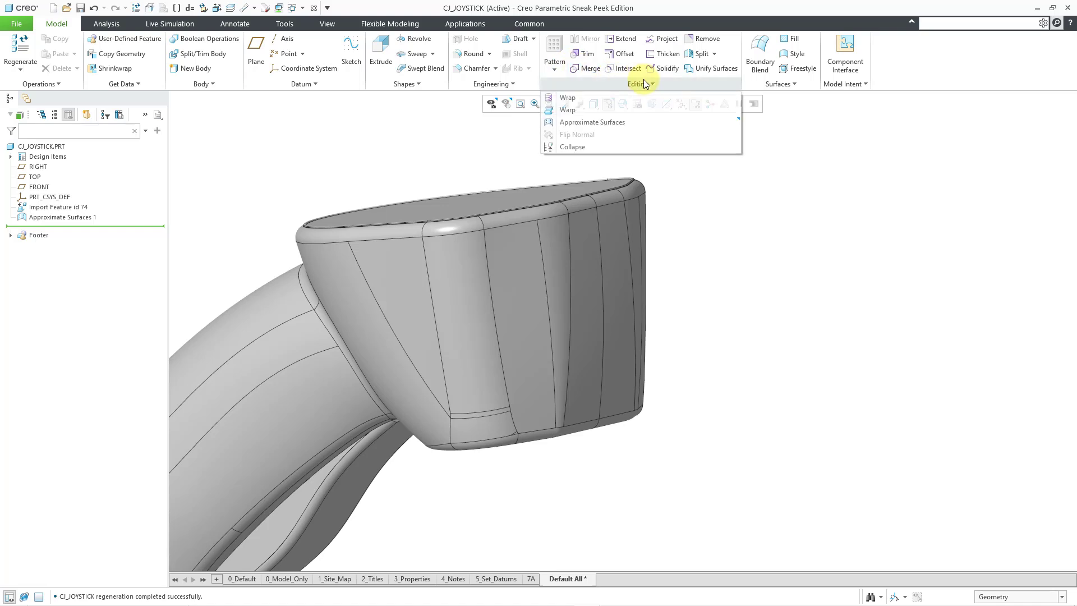
left_click(655, 123)
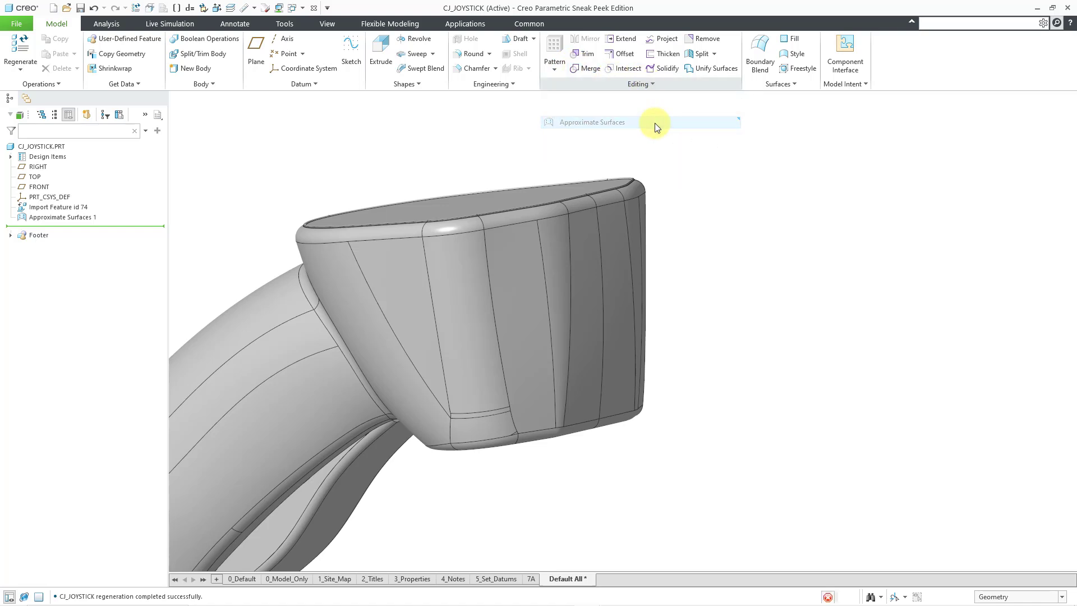
left_click(469, 314)
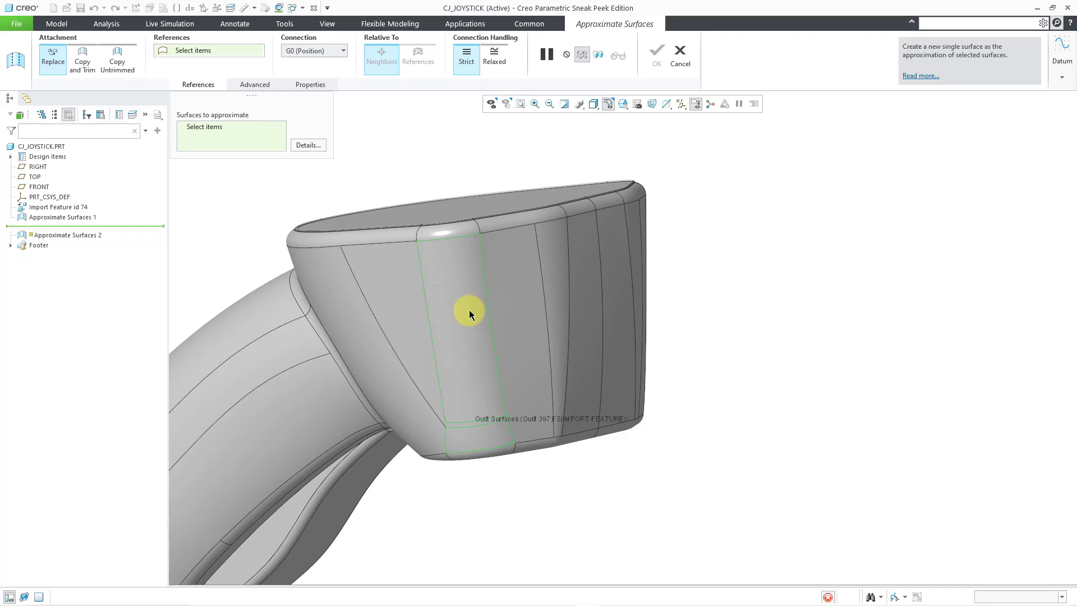
middle_click(433, 169)
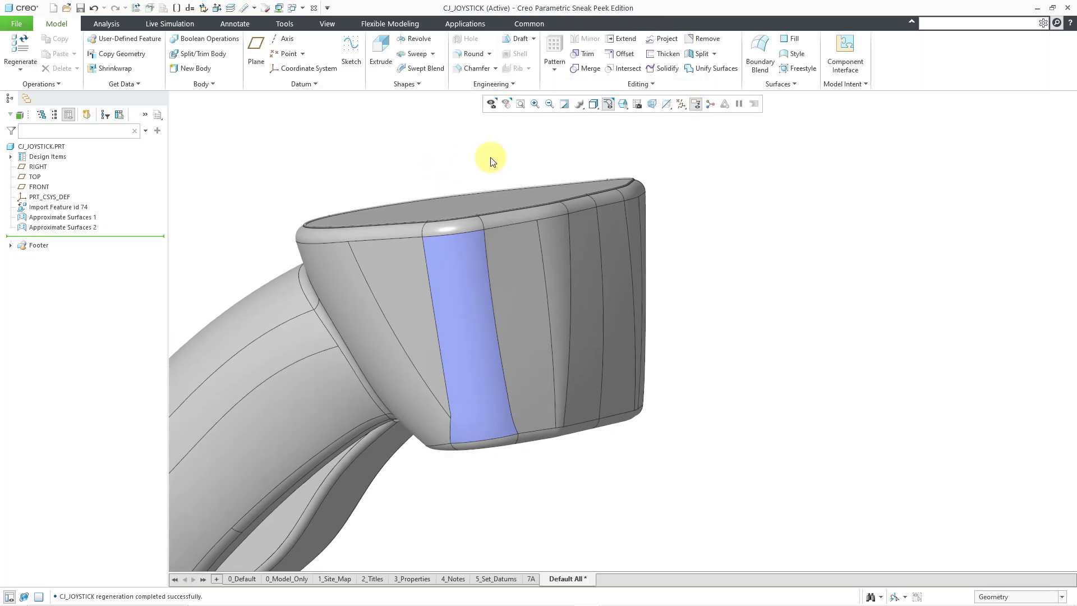
Merge the neighbouring patch strips into Approximate Surfaces 3 and orbit to check the result.
left_click(516, 269)
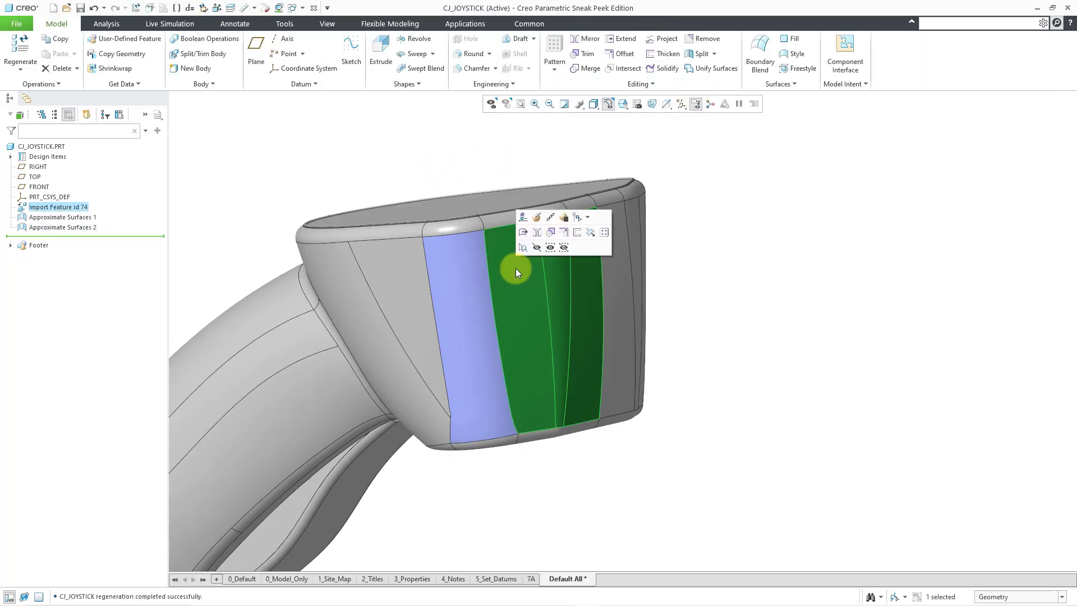
left_click(644, 84)
left_click(654, 120)
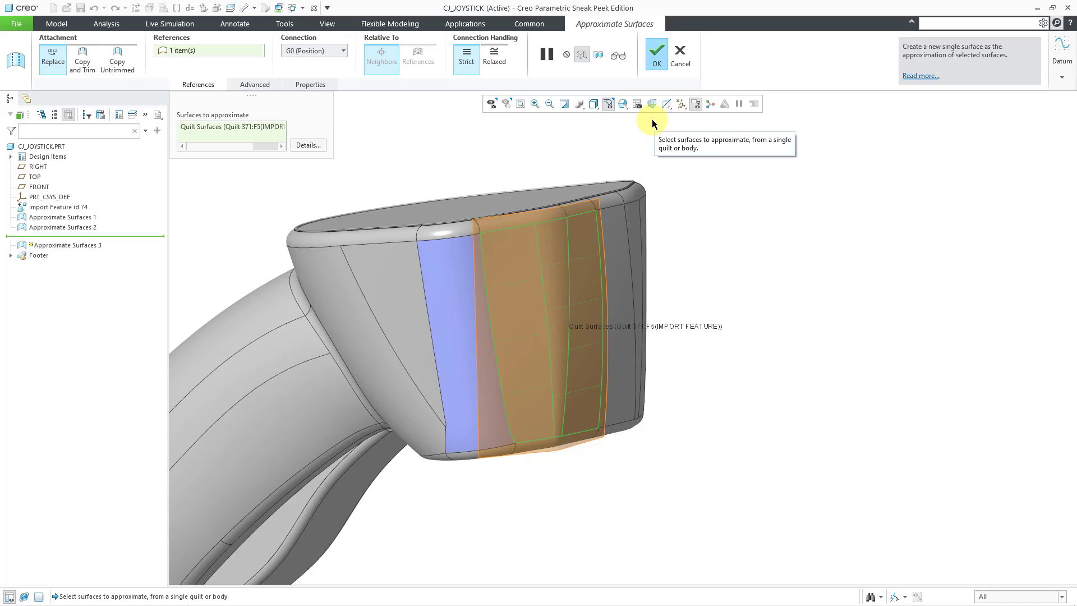
left_click(655, 56)
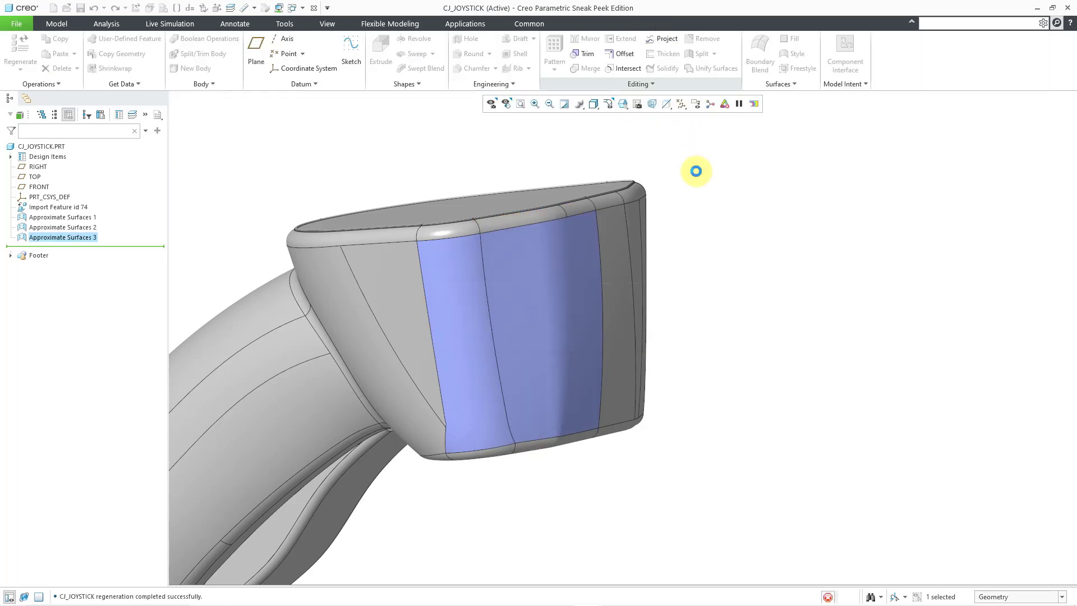
mouse_move(656, 184)
middle_mouse_down()
mouse_move(569, 193)
mouse_move(638, 199)
middle_mouse_up()
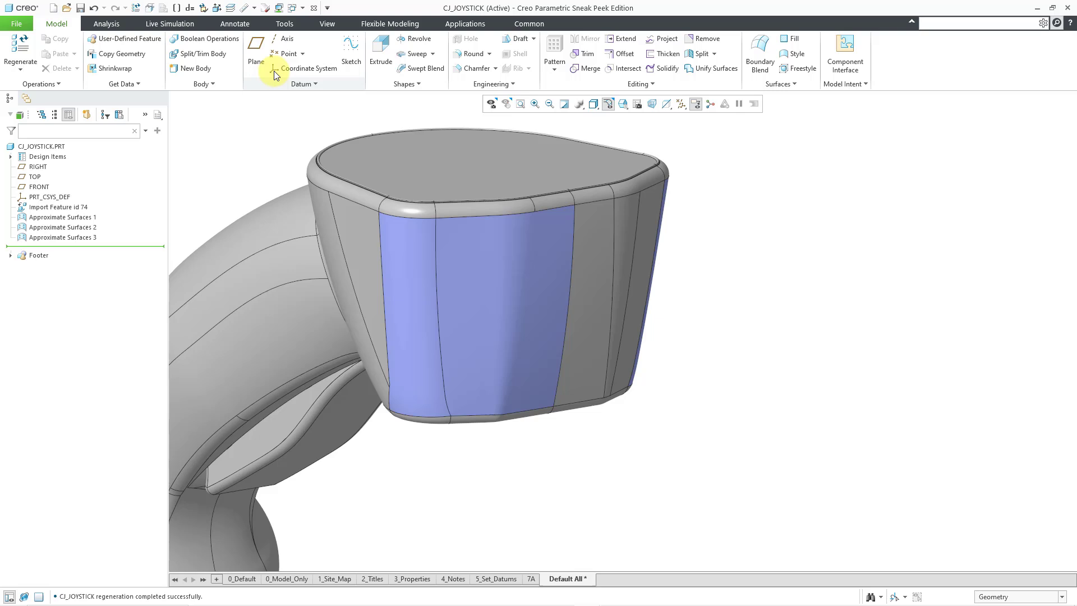
Switch to FINAL.PRT, then orbit and zoom onto its rounded nose.
left_click(296, 8)
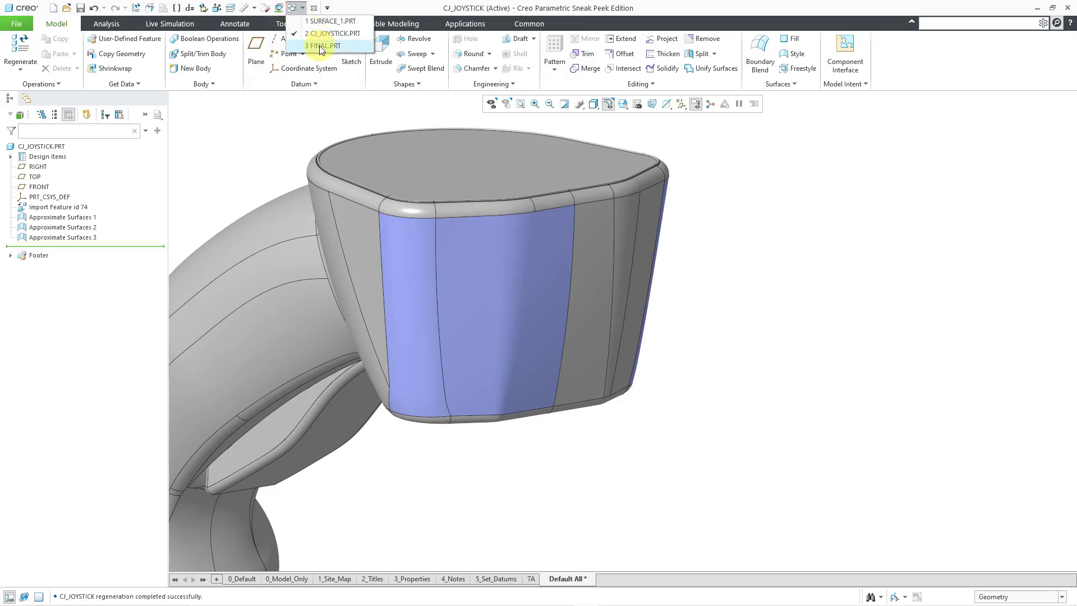
left_click(321, 47)
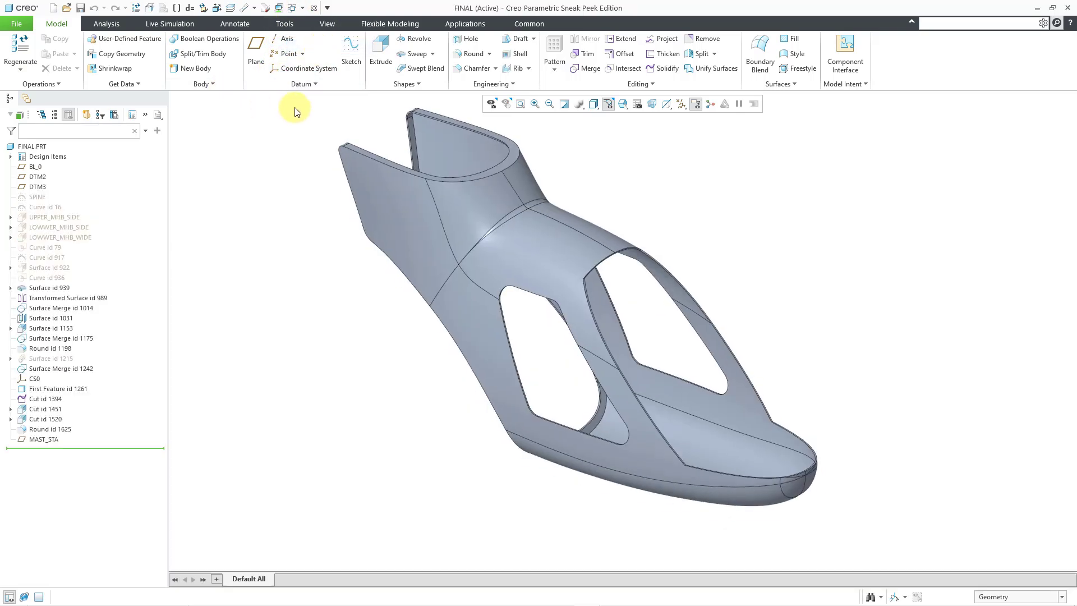
middle_click_drag(750, 219, 680, 177)
scroll(690, 429, "up", 3)
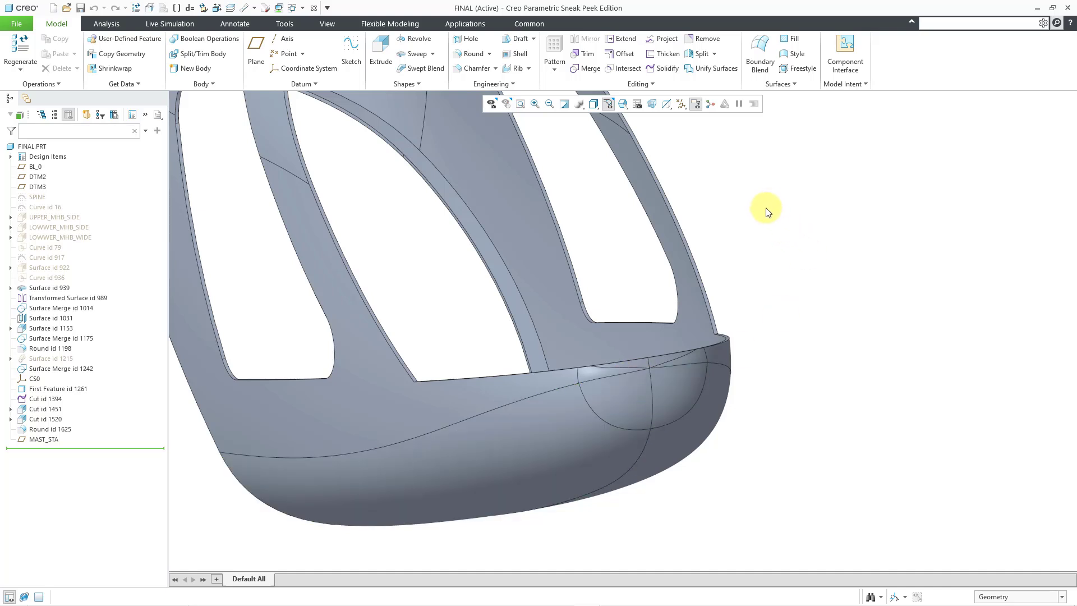
Merge the outer and lower nose surfaces of FINAL.PRT into Approximate Surfaces 1.
left_click(646, 85)
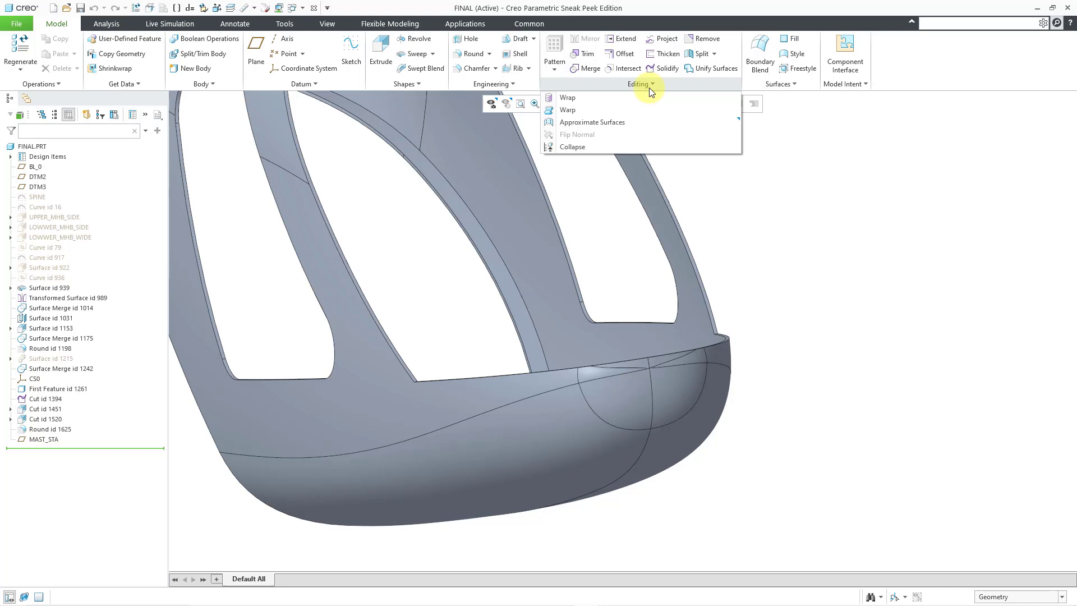
left_click(614, 121)
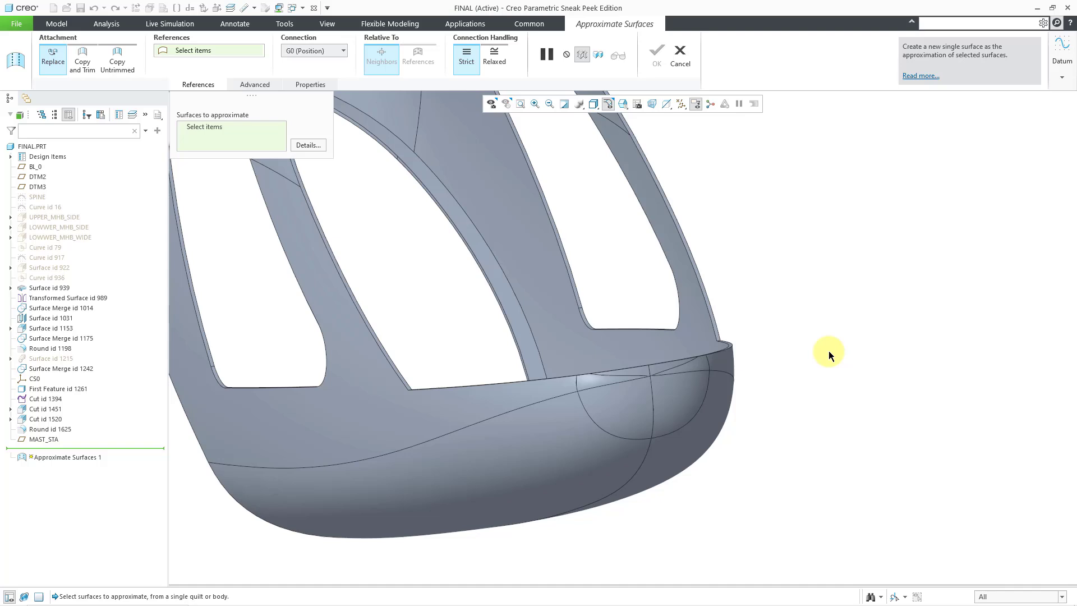
left_click(693, 398)
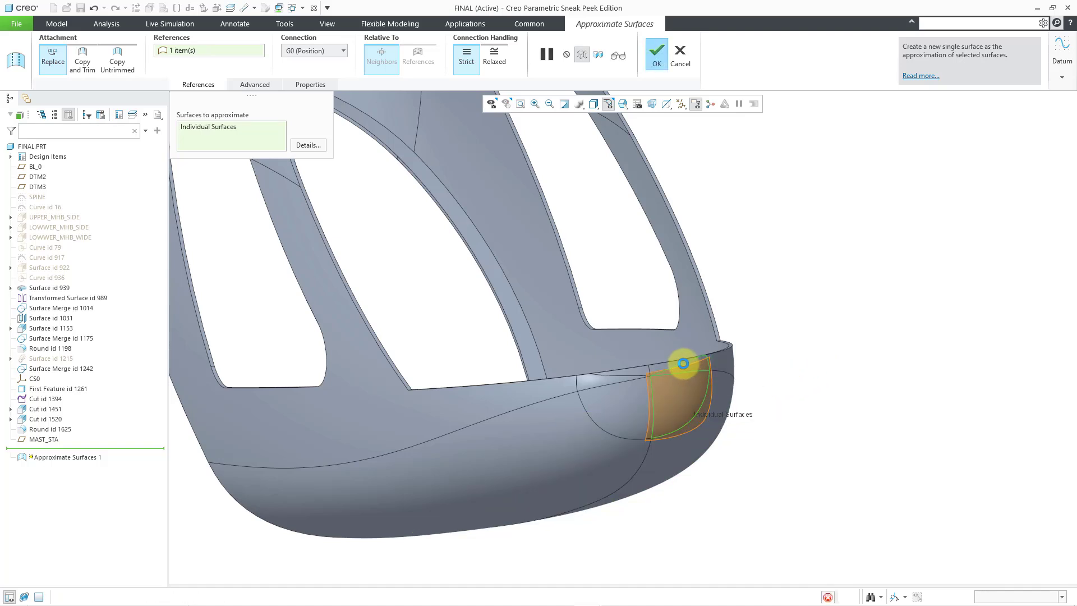
left_click(639, 371, "ctrl")
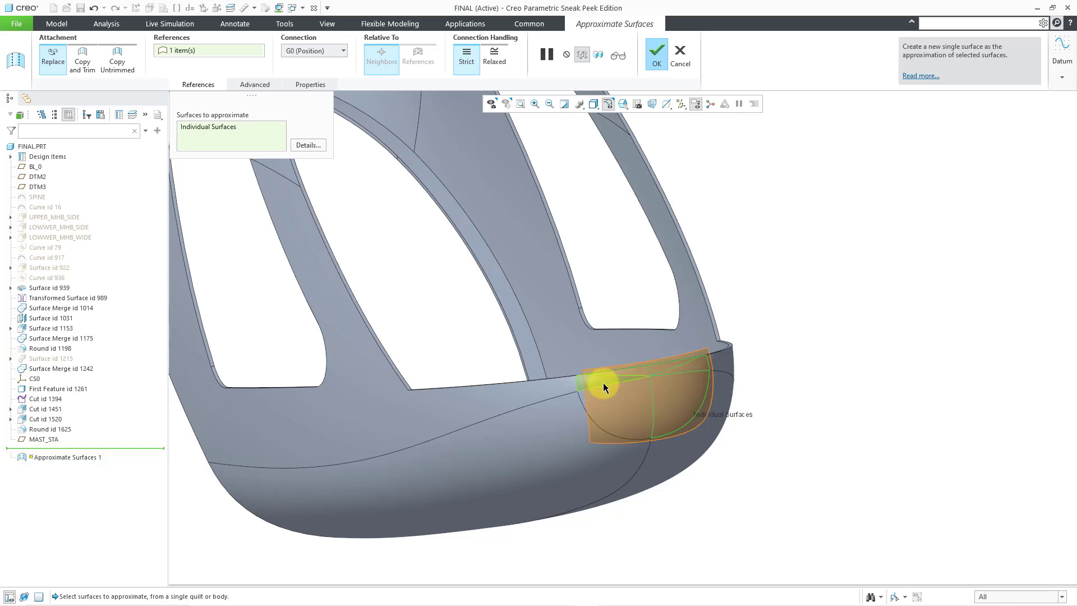
left_click(618, 417, "ctrl")
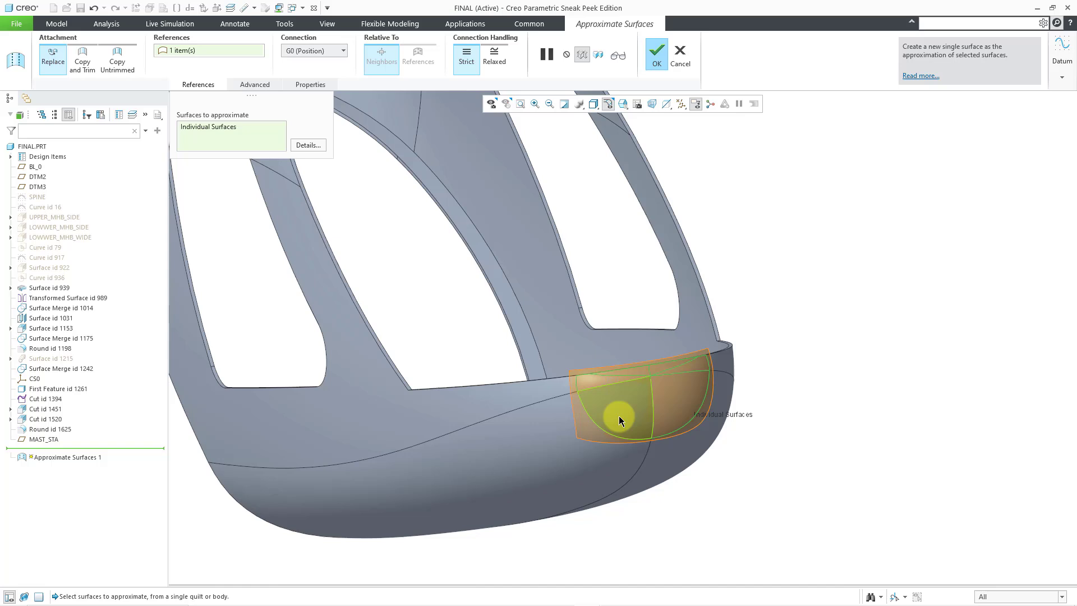
middle_click(847, 222)
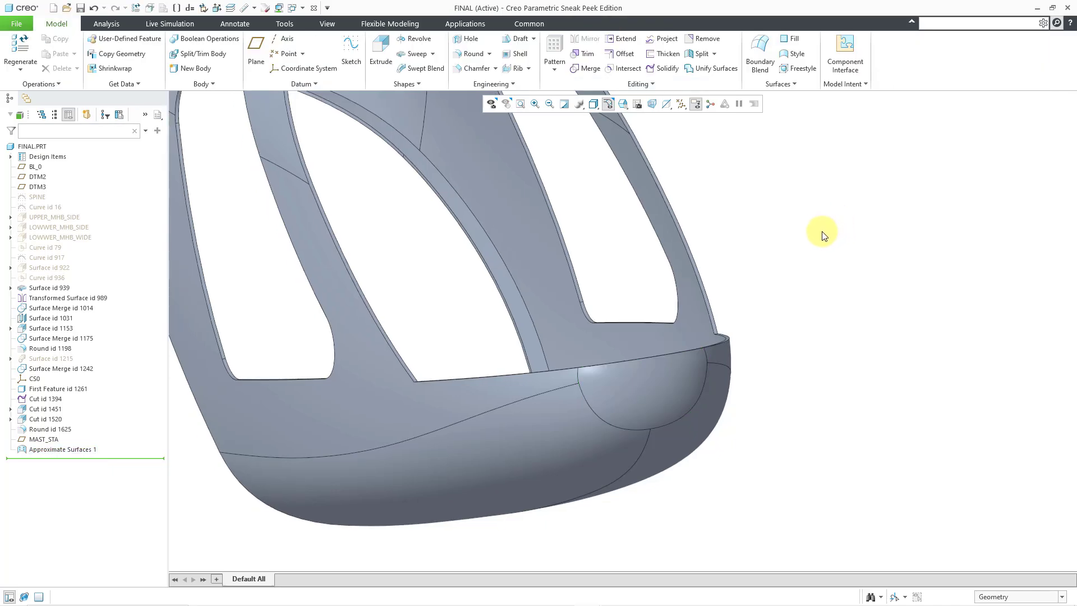
Approximate the inner nose surface as Approximate Surfaces 2, then return to a side view.
mouse_move(816, 238)
middle_mouse_down()
mouse_move(849, 228)
mouse_move(688, 301)
mouse_move(594, 320)
mouse_move(697, 289)
mouse_move(758, 290)
middle_mouse_up()
scroll(572, 295, "up", 5)
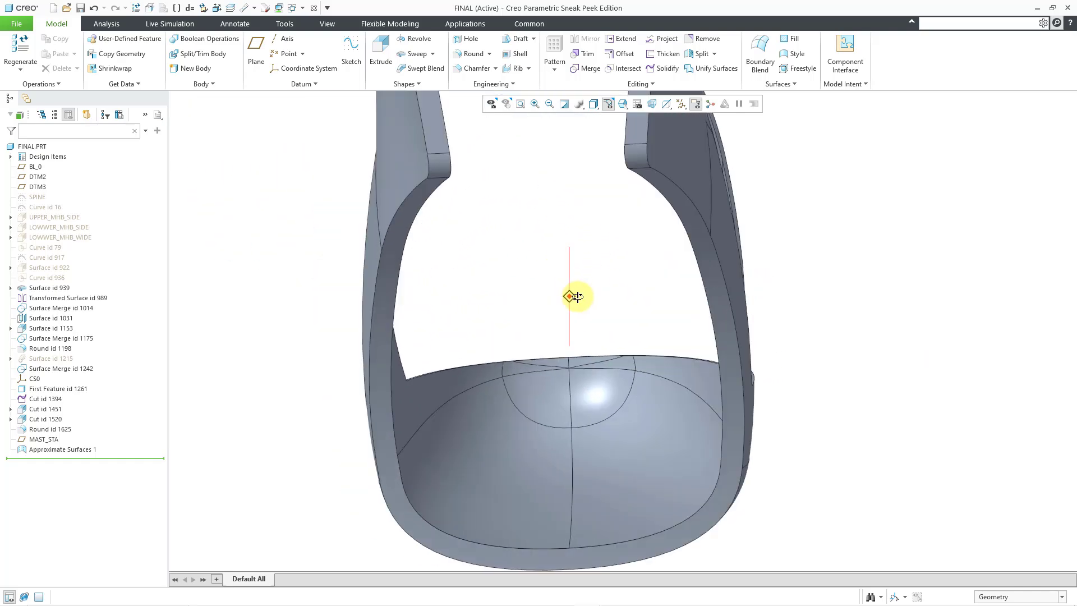
middle_click_drag(571, 296, 576, 298)
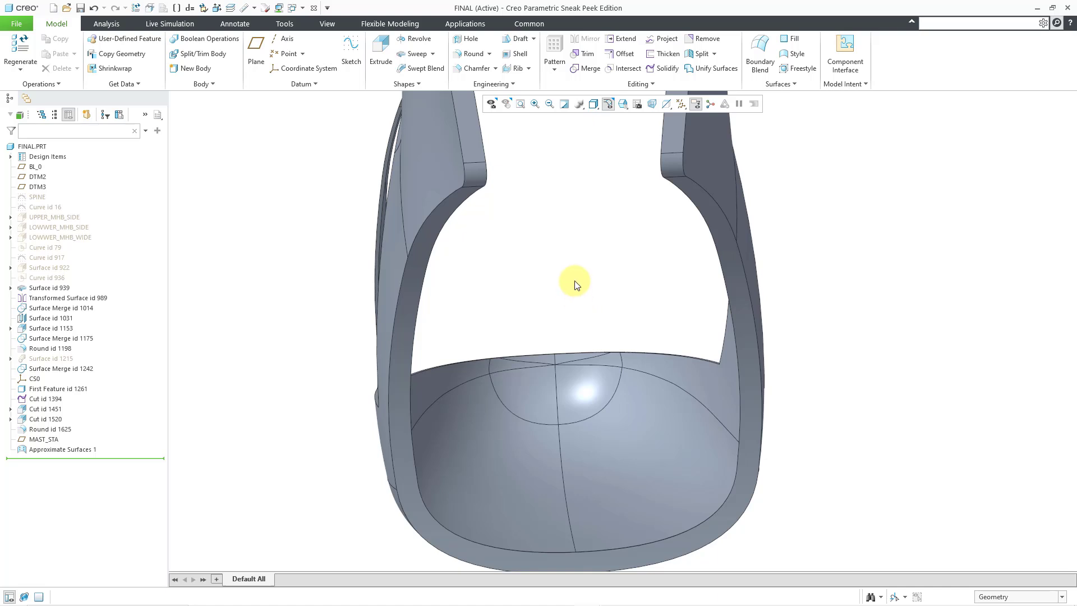
left_click(637, 85)
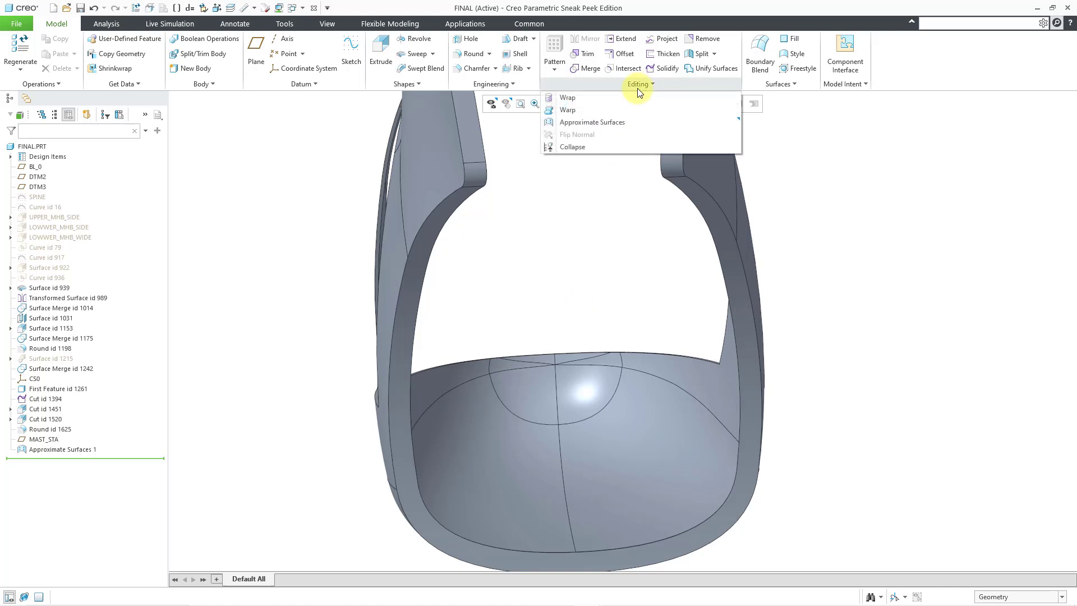
left_click(610, 121)
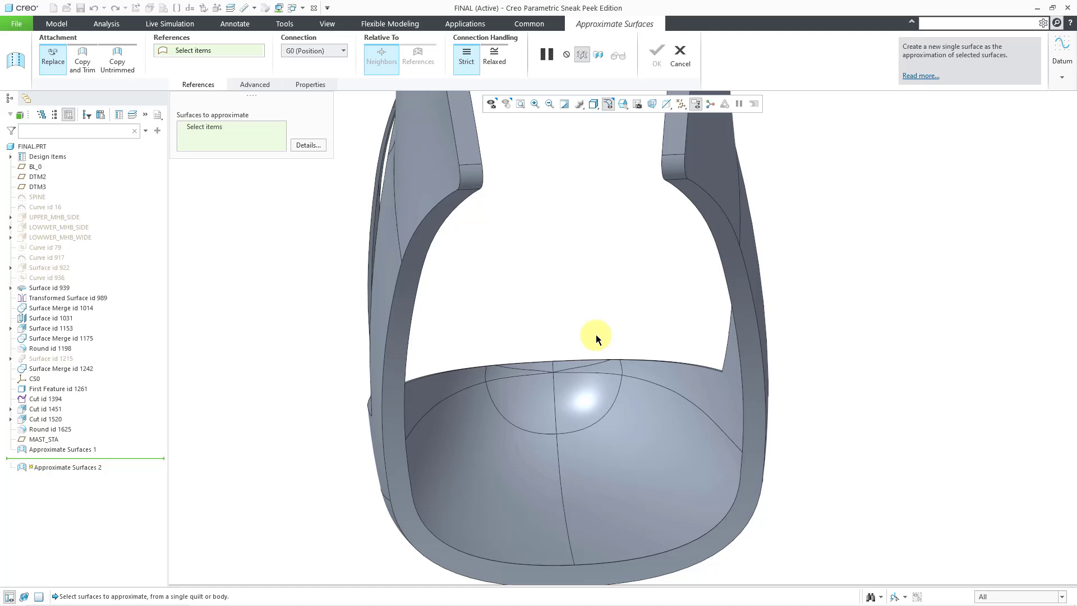
left_click(534, 401)
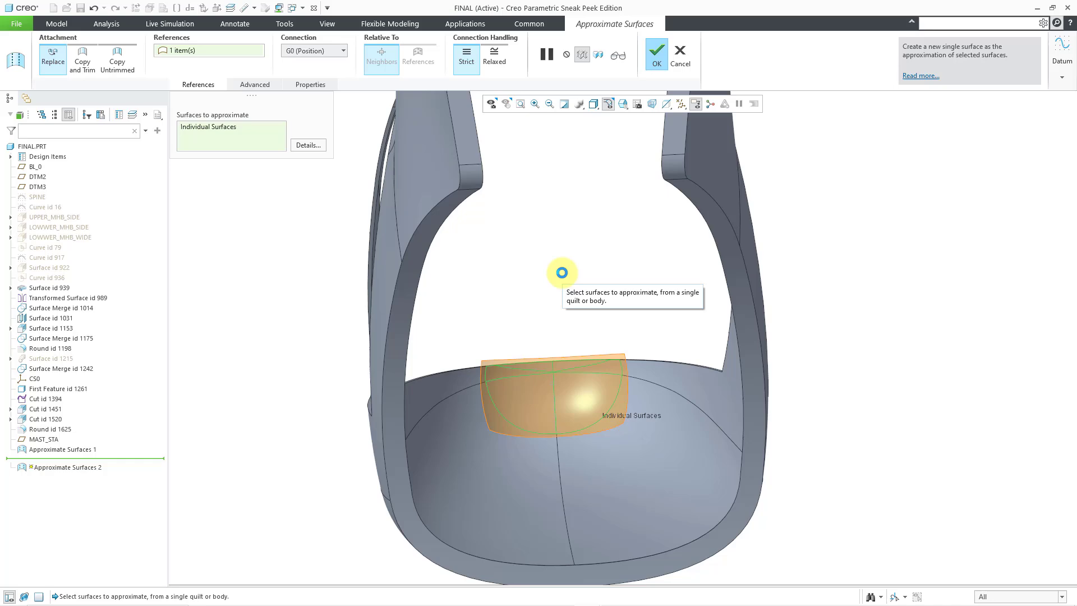
middle_click(562, 273)
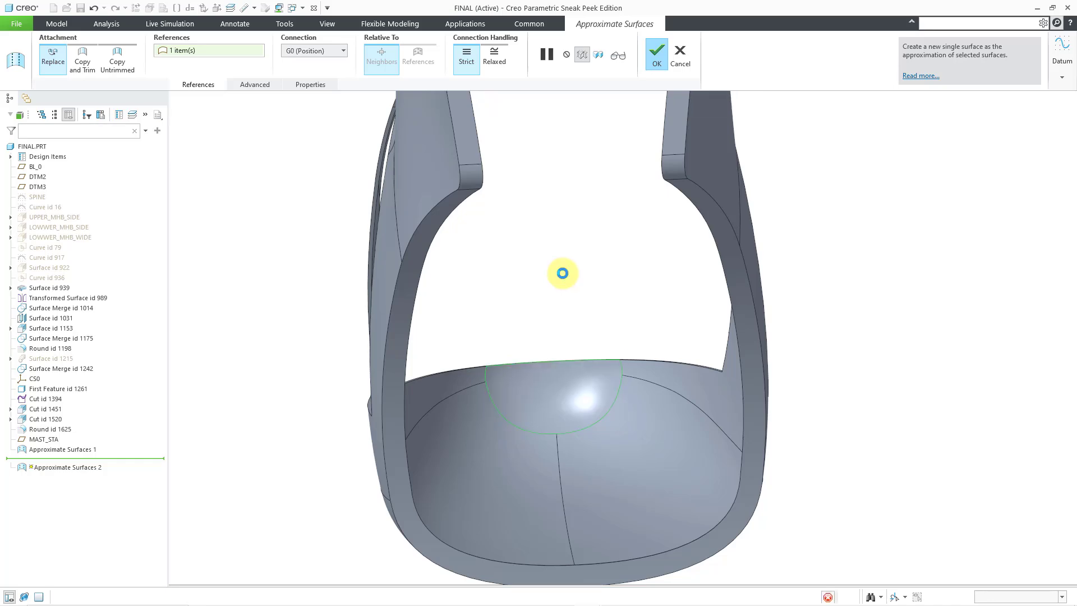
scroll(568, 273, "down", 2)
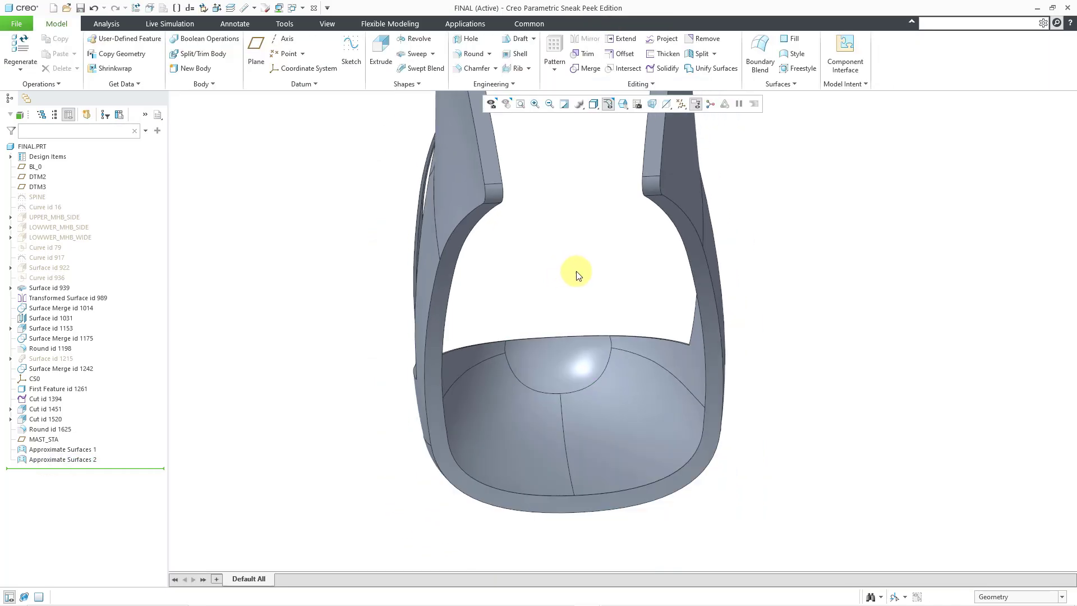
middle_click_drag(565, 277, 435, 314)
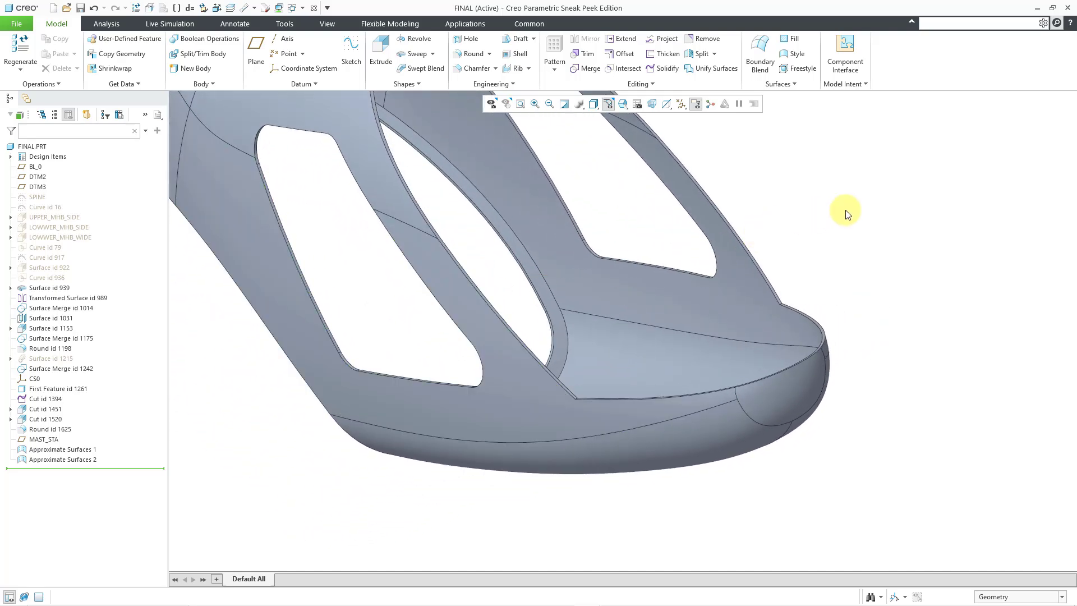